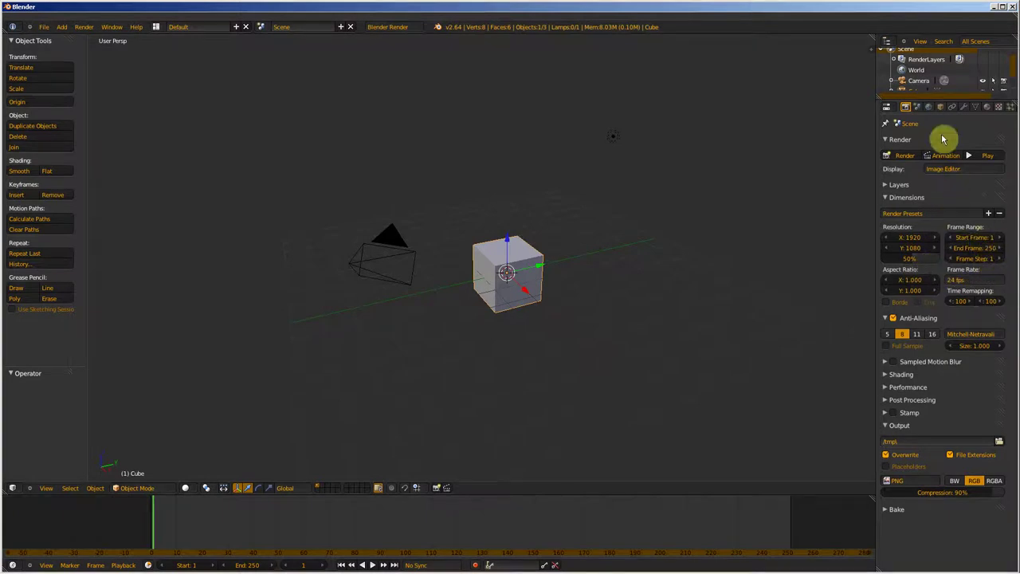
# Show the Cube's empty modifier stack and bring up the Add Modifier list.
pyautogui.click(964, 108)
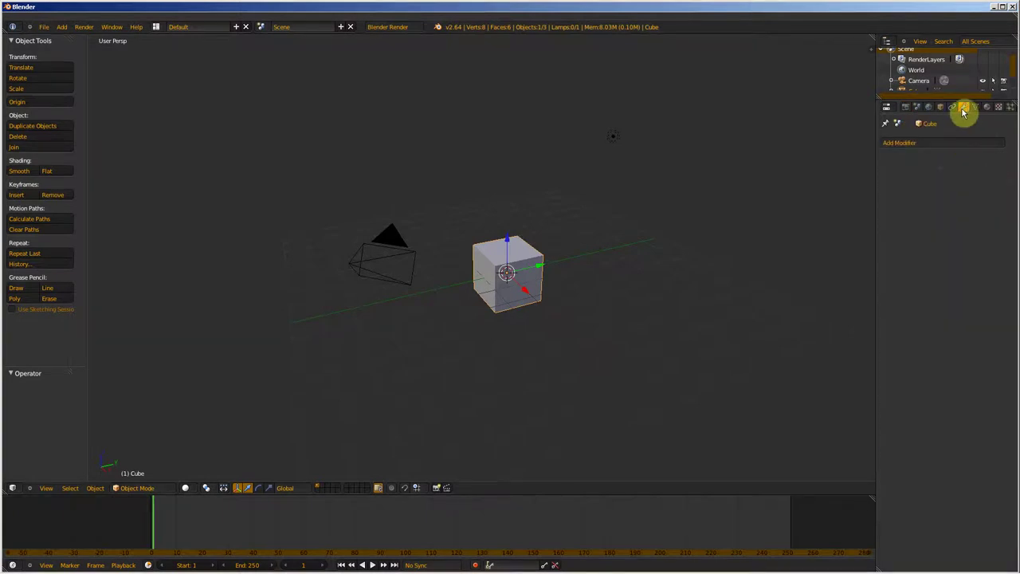
pyautogui.click(938, 143)
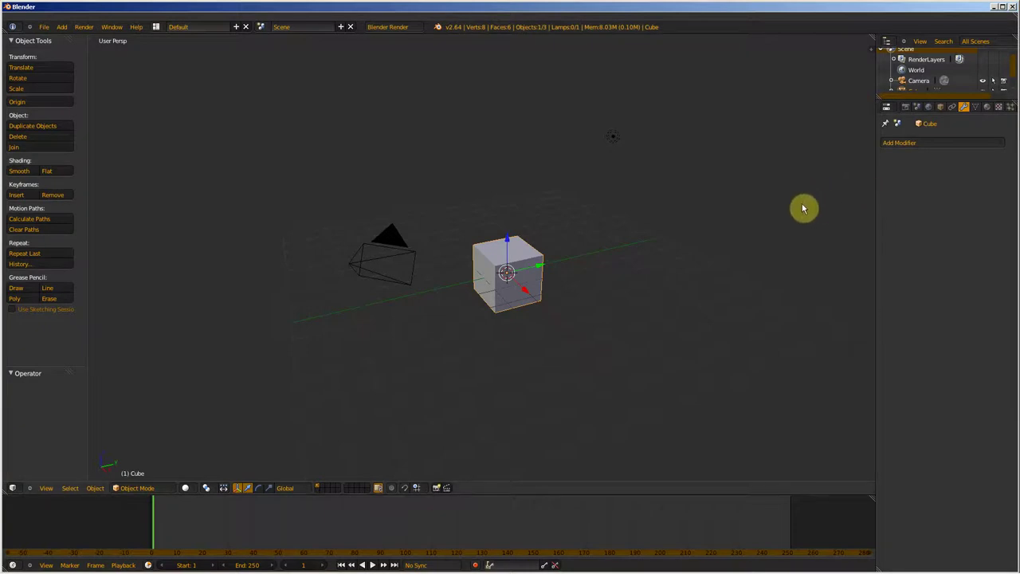
# Open User Preferences on the Themes page and apply the Blender 24X theme preset.
pyautogui.click(44, 30)
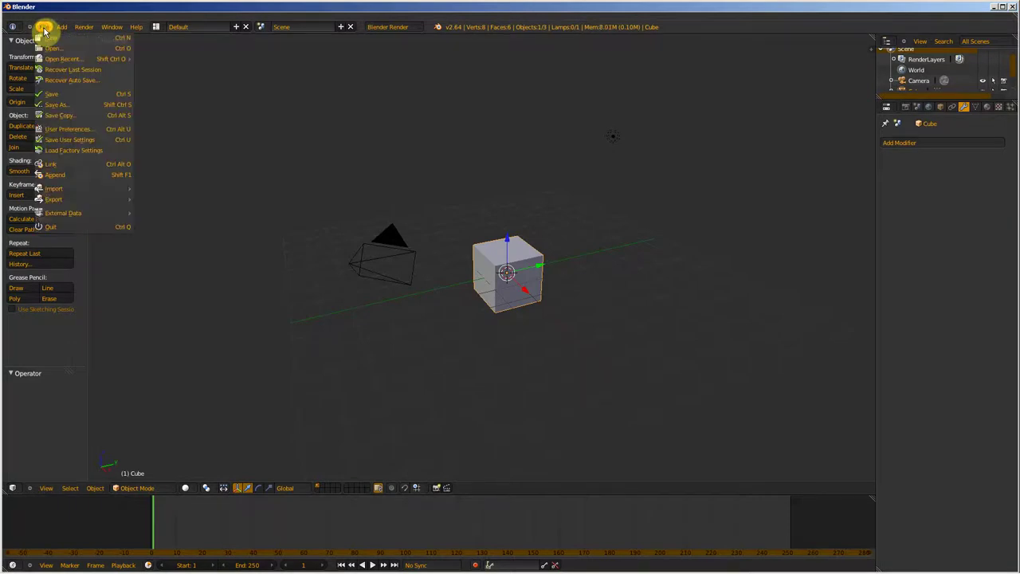
pyautogui.click(69, 128)
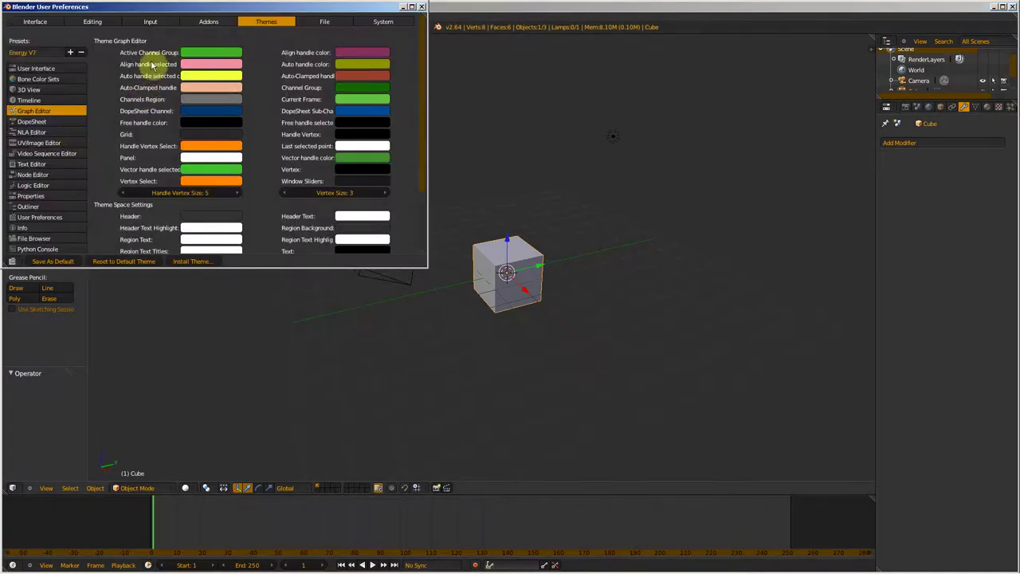
pyautogui.click(423, 8)
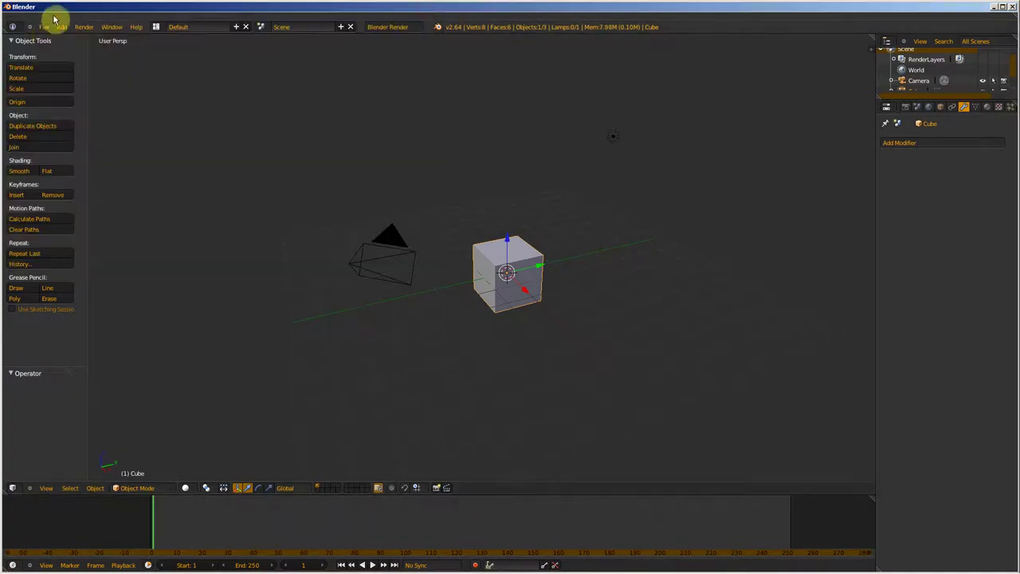
pyautogui.click(44, 27)
pyautogui.click(77, 132)
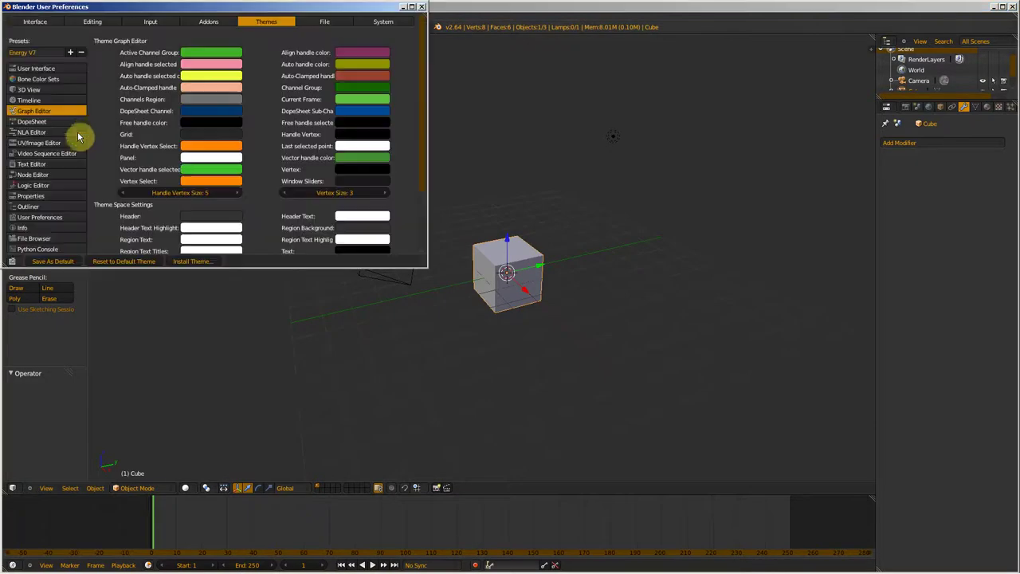
pyautogui.click(36, 51)
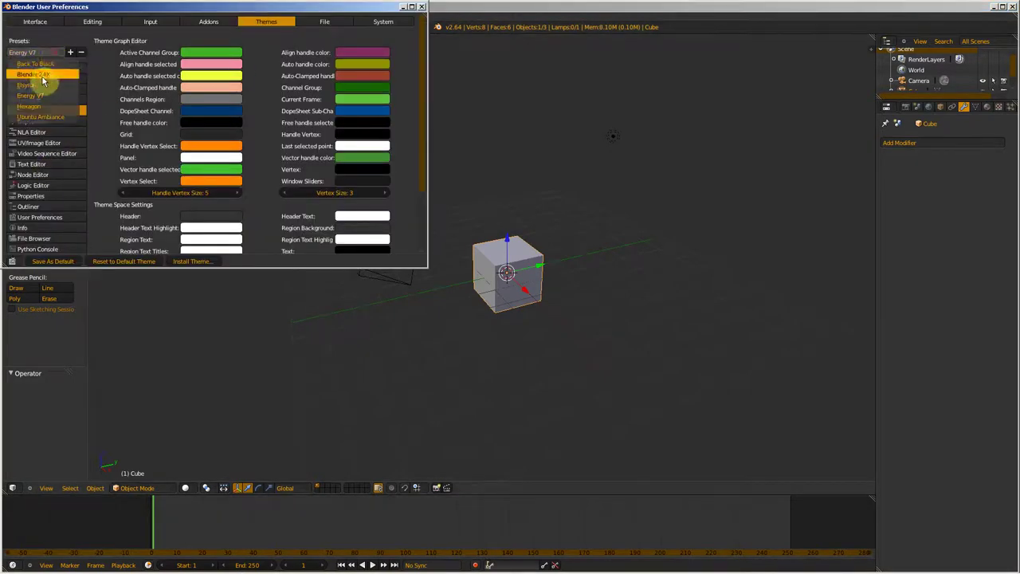
pyautogui.click(42, 76)
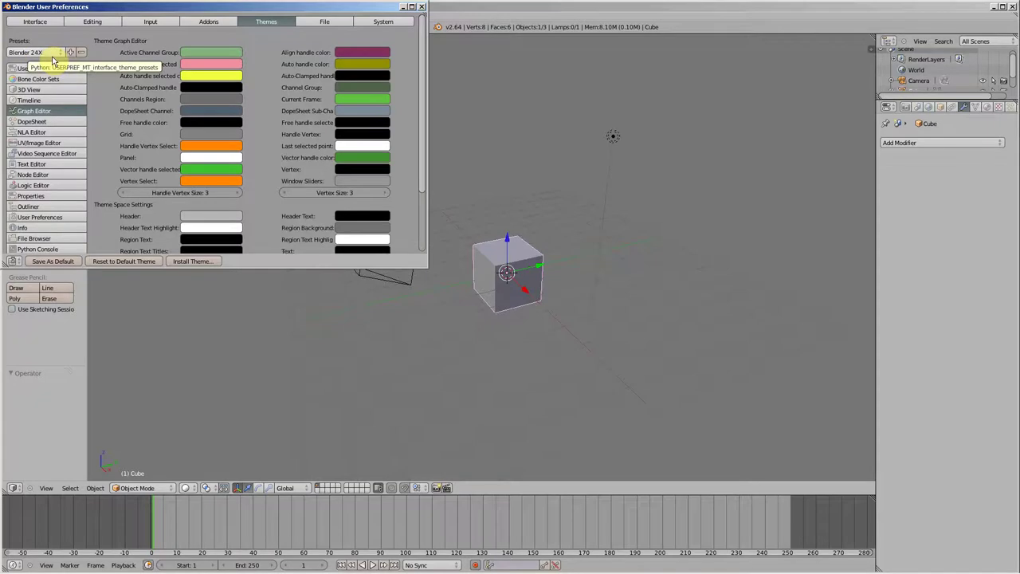
# Try the Back To Black, Elsyiun and Energy V7 theme presets in turn.
pyautogui.click(52, 53)
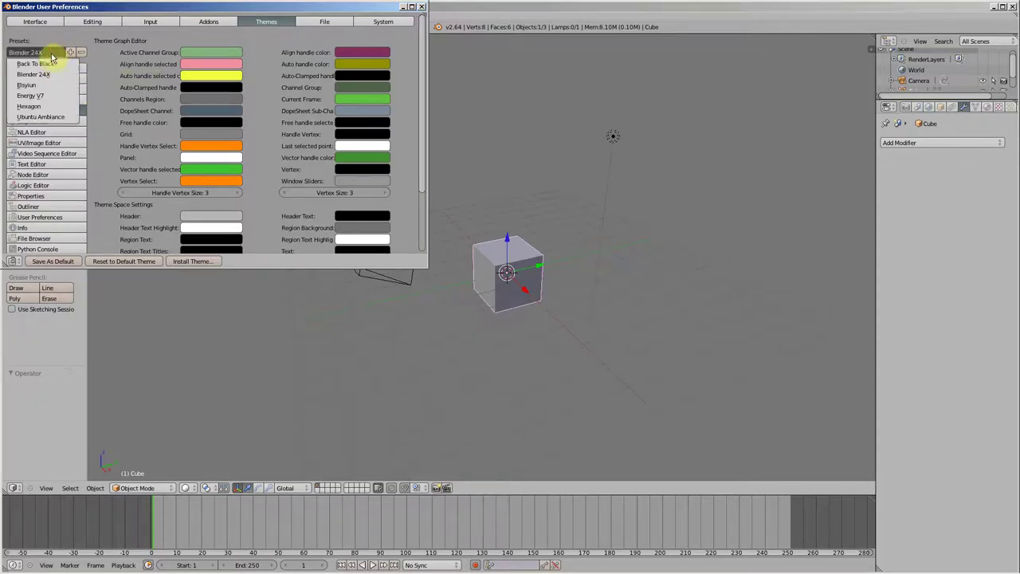
pyautogui.click(44, 65)
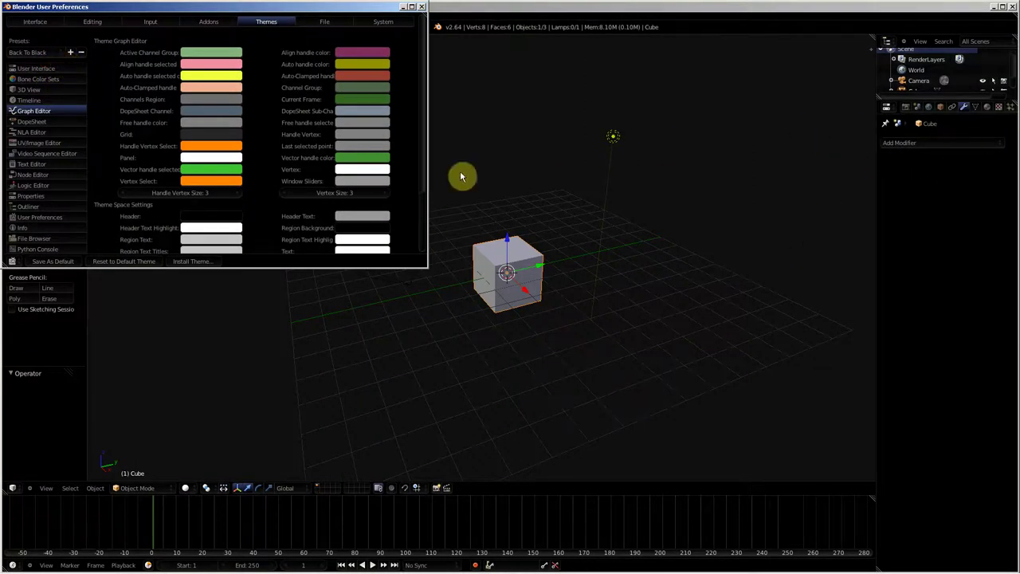
pyautogui.click(53, 52)
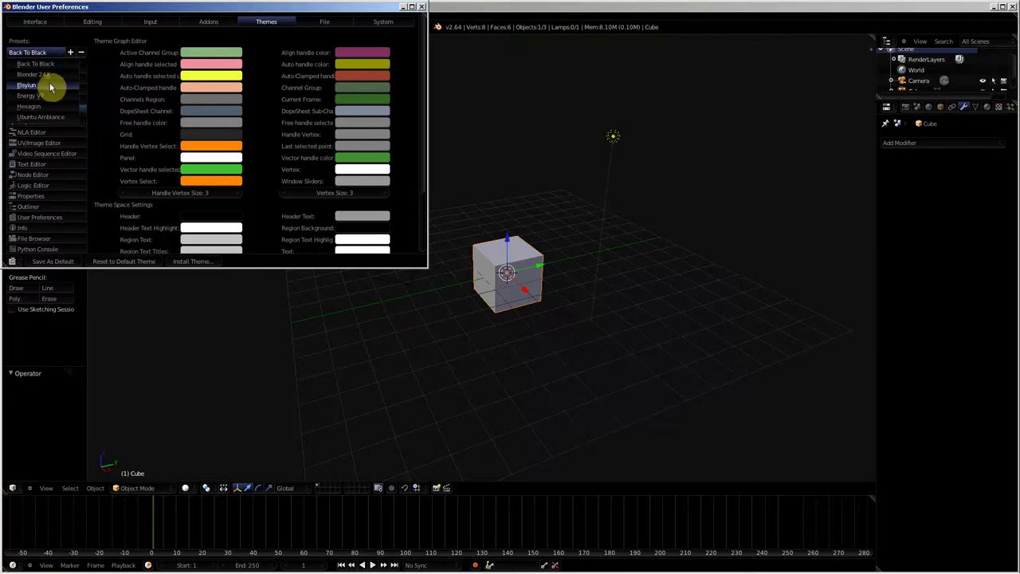
pyautogui.click(48, 85)
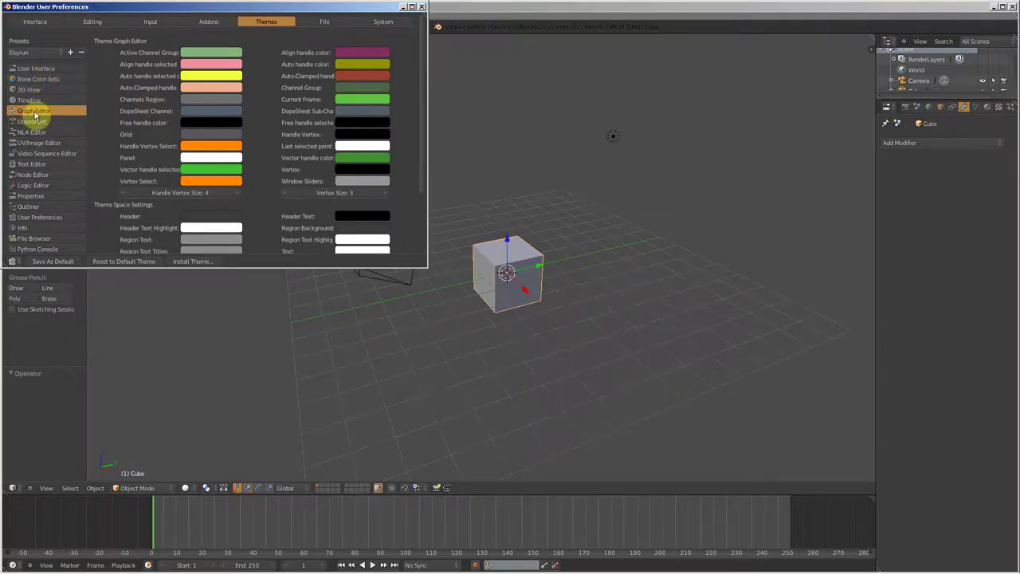
pyautogui.click(44, 53)
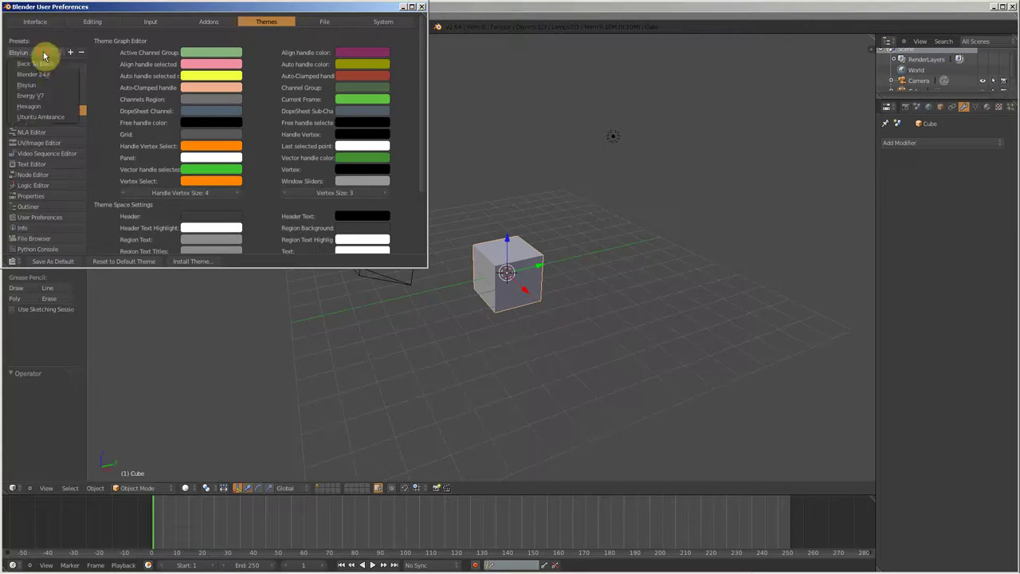
pyautogui.click(35, 97)
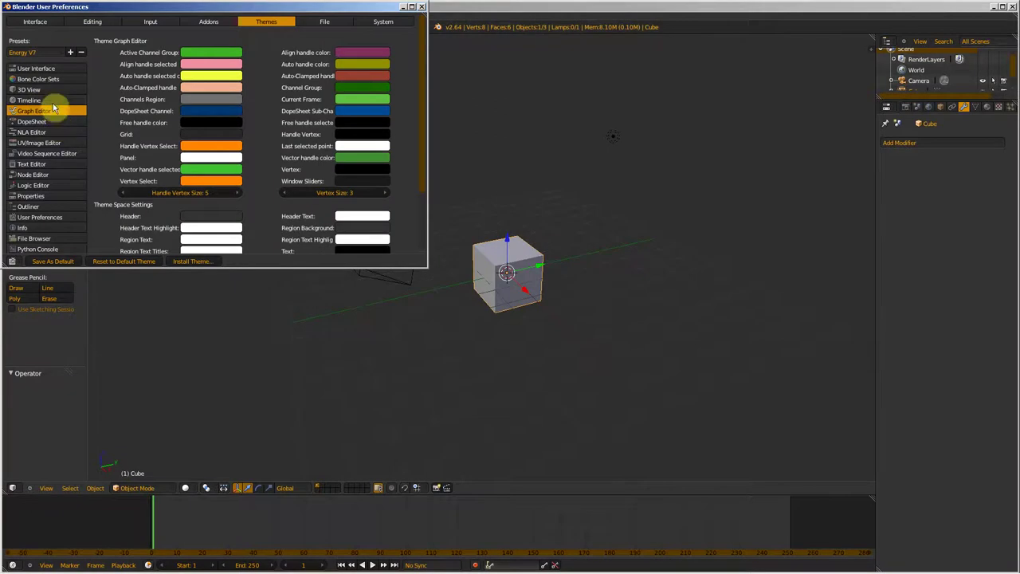
# Try the Hexagon and Ubuntu Ambiance presets, then settle back on Energy V7.
pyautogui.click(45, 53)
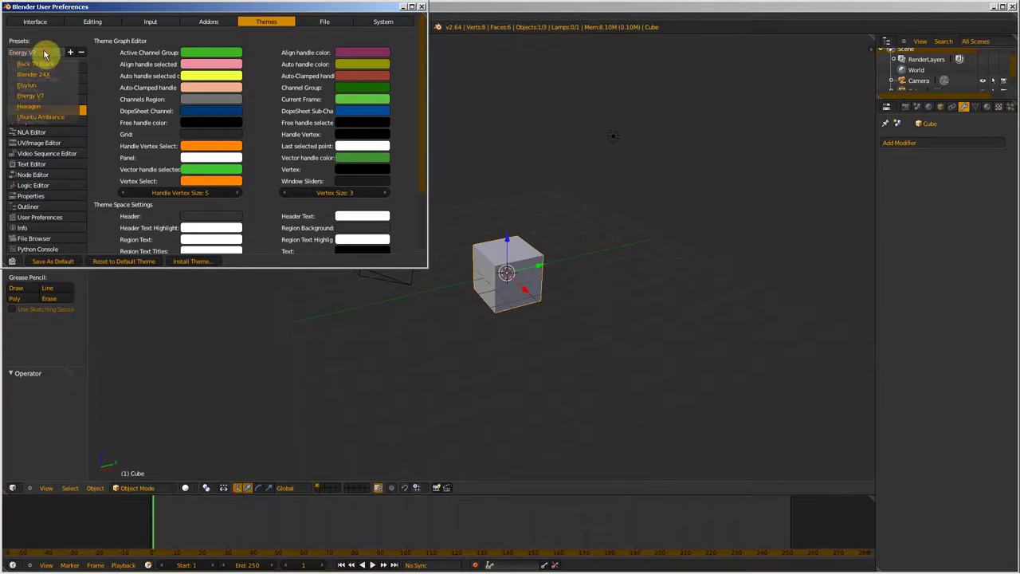
pyautogui.click(34, 106)
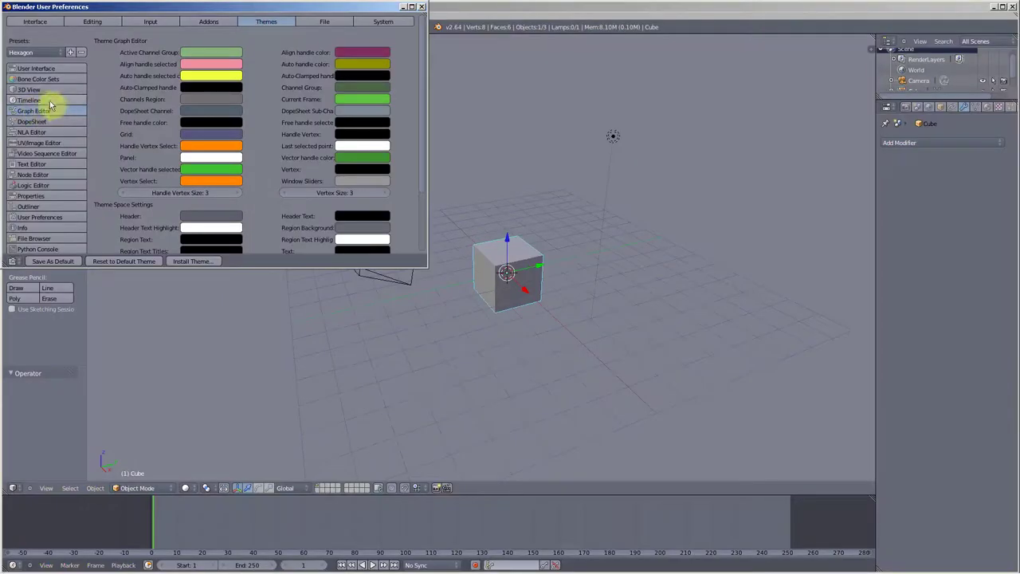
pyautogui.click(47, 53)
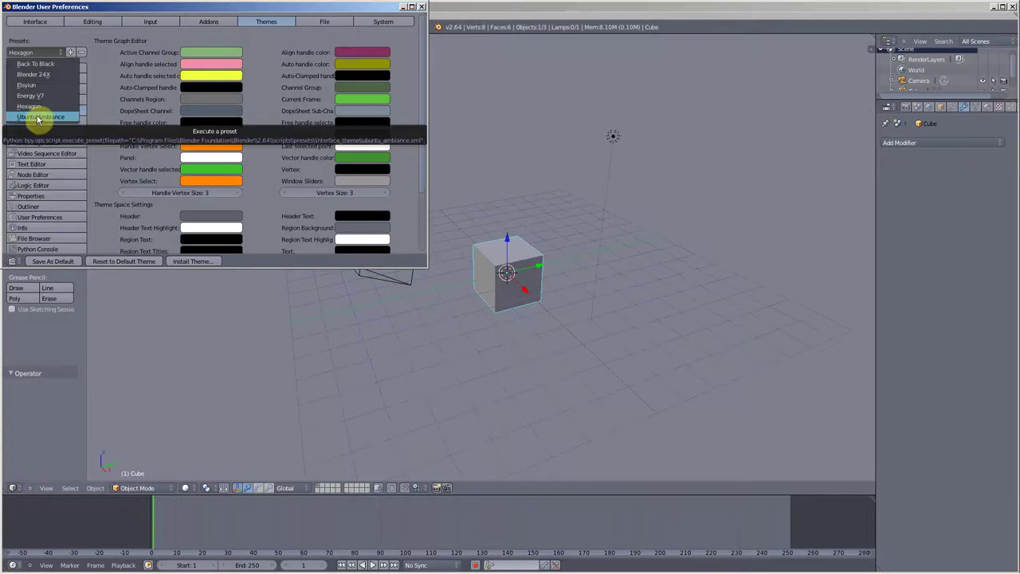
pyautogui.click(37, 120)
pyautogui.click(53, 53)
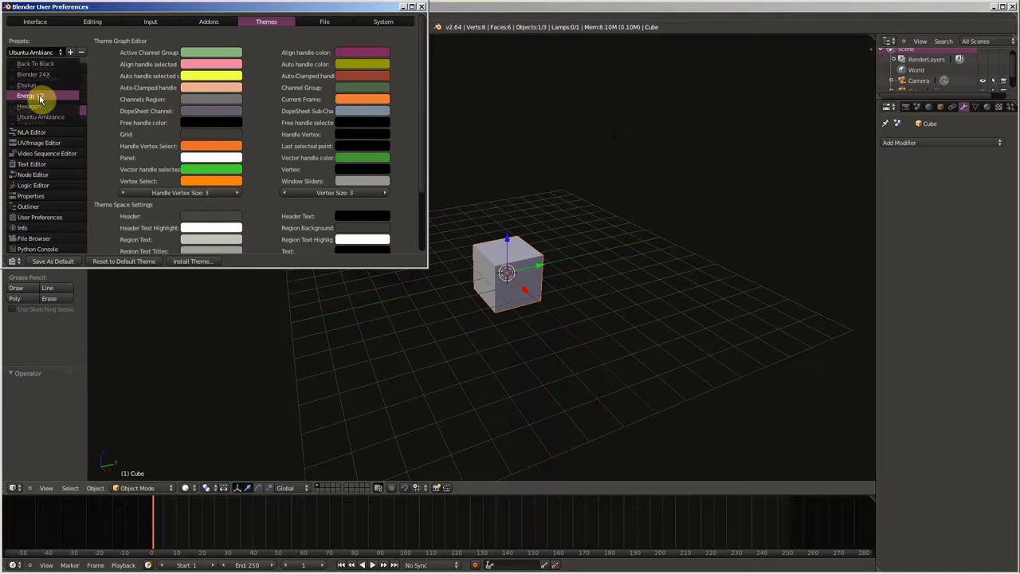
pyautogui.click(39, 94)
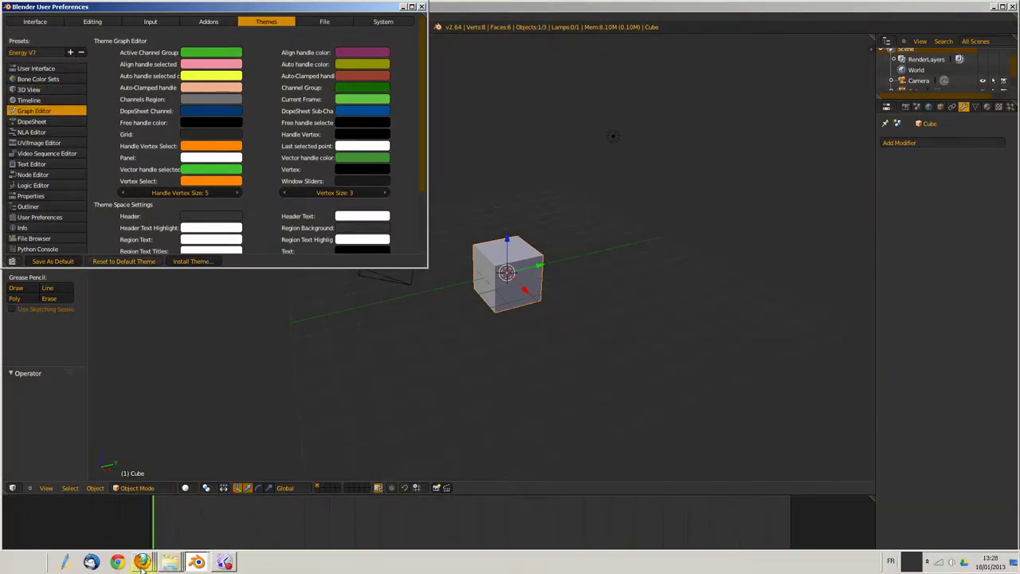
# In Firefox, load Google and search for 'energy blender theme'.
pyautogui.click(142, 562)
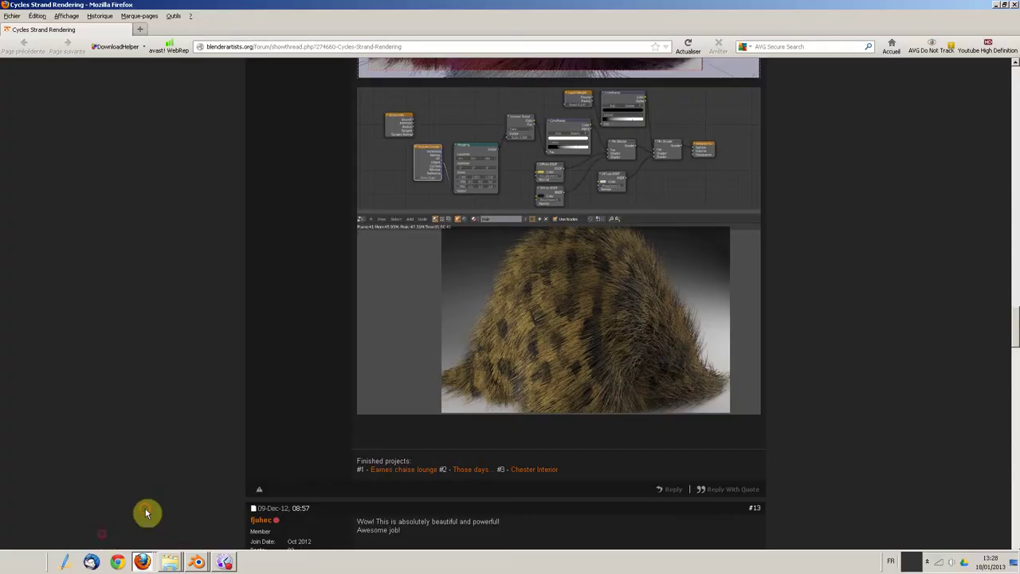
pyautogui.click(228, 47)
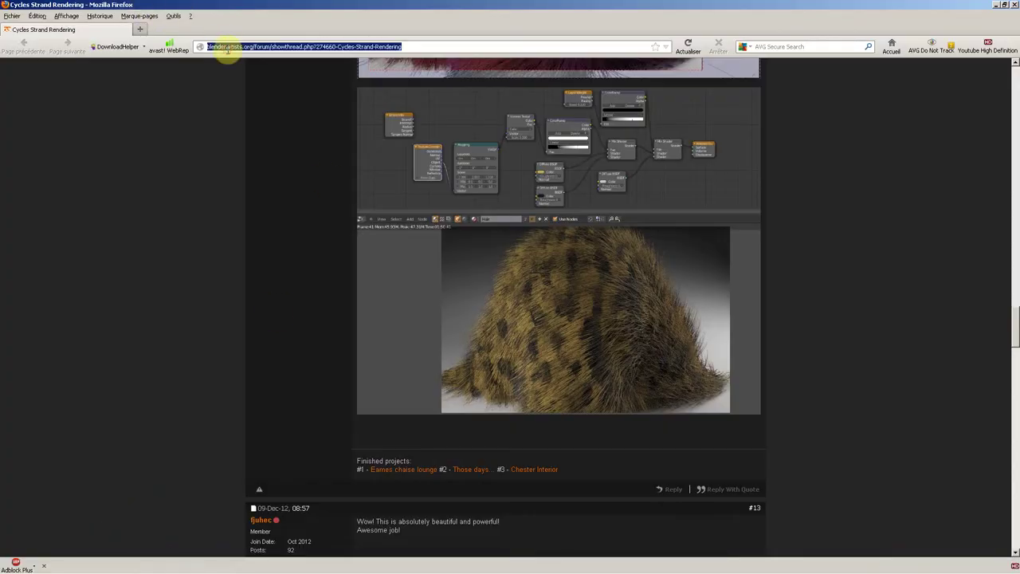
pyautogui.write('google.fr')
pyautogui.press('Return')
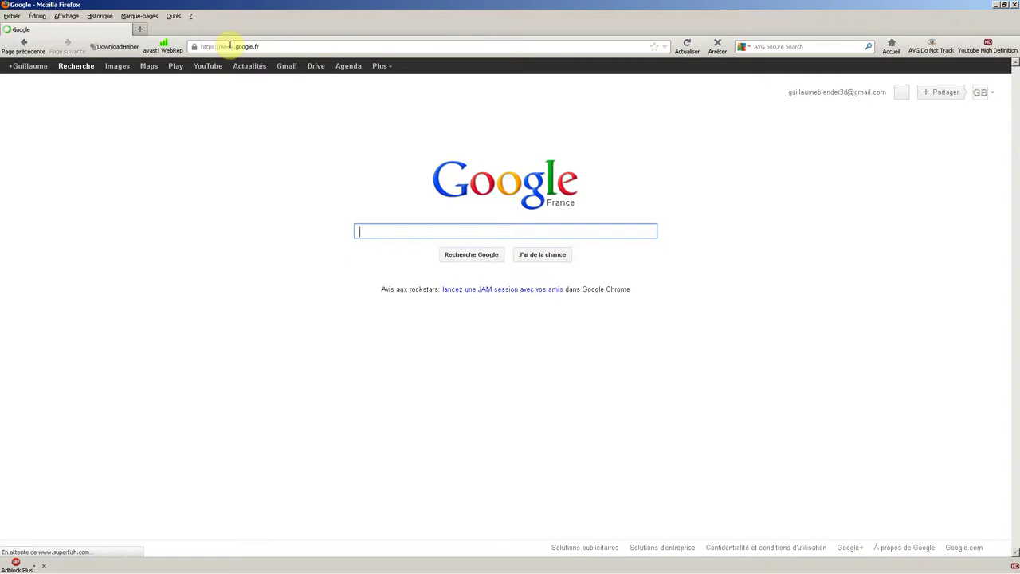
pyautogui.write('energy blender ')
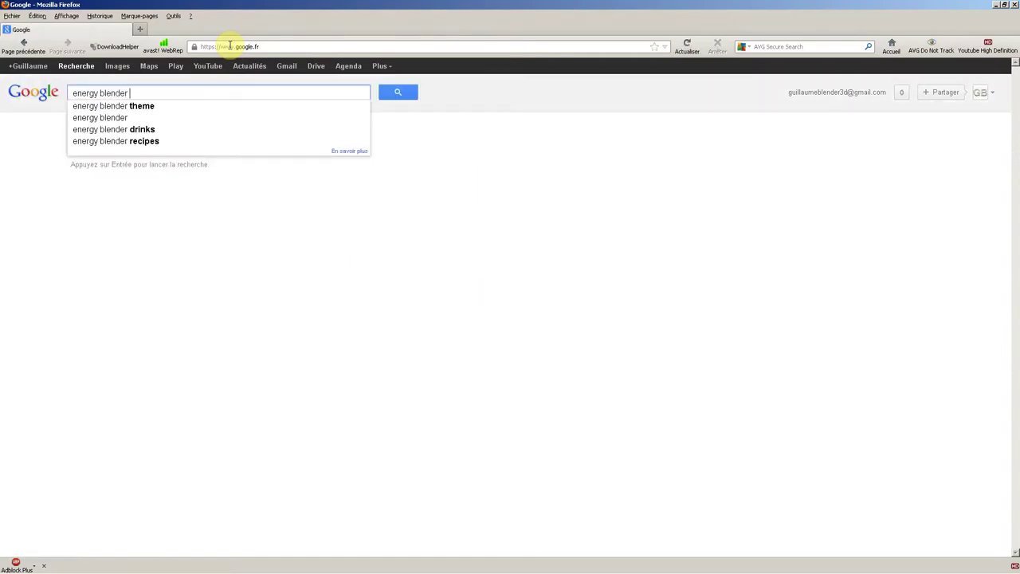
pyautogui.write('theme')
pyautogui.press('Return')
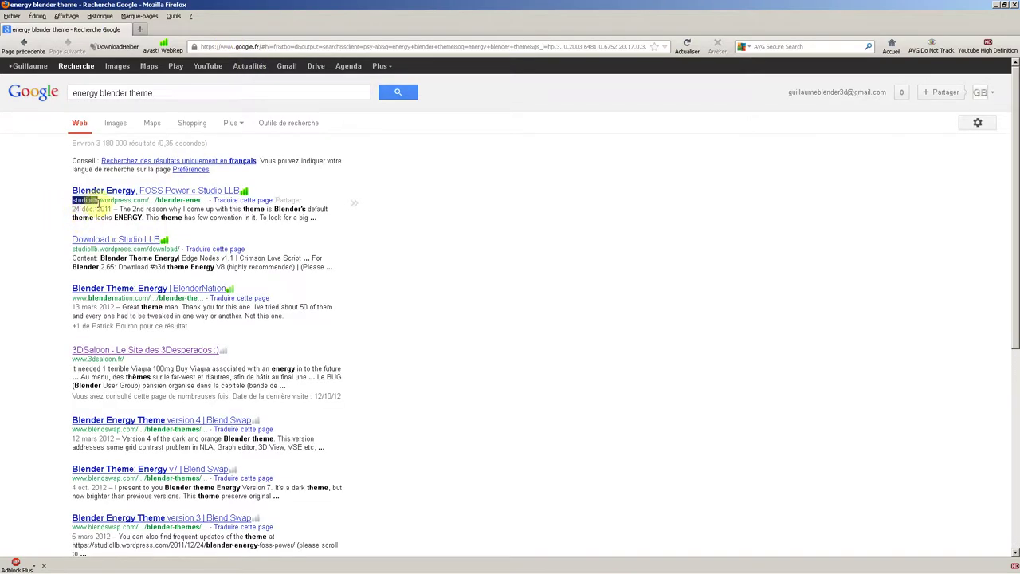
# Open the Studio LLB 'Blender Energy, FOSS Power' post and scroll through its theme screenshots.
pyautogui.click(99, 192)
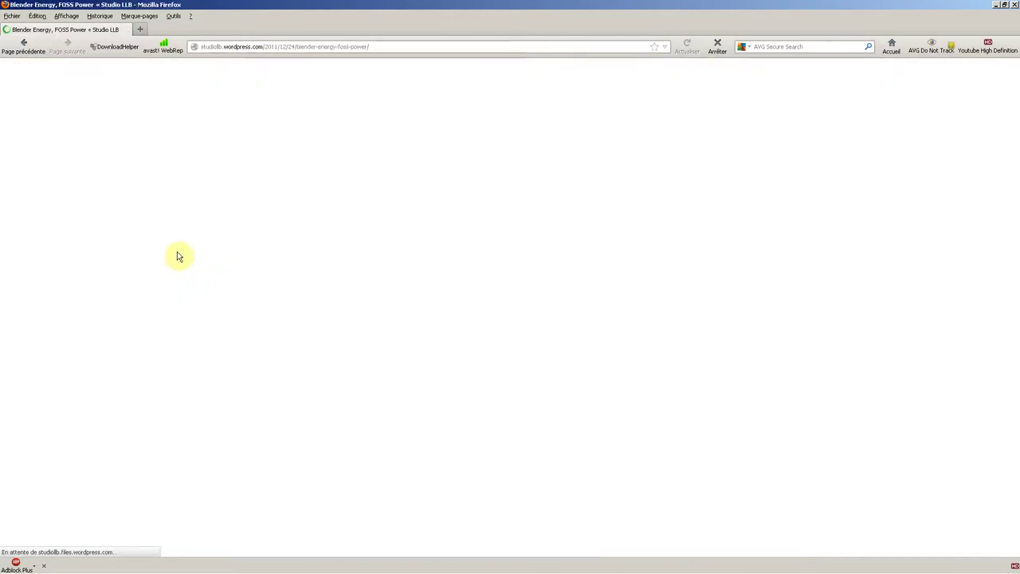
pyautogui.scroll(-5, 442, 262)
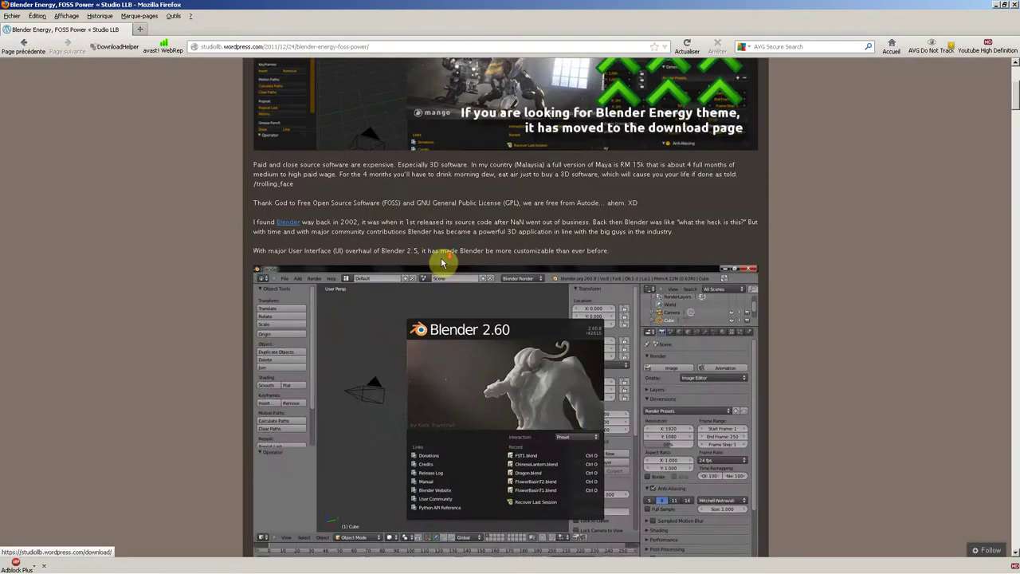
pyautogui.scroll(-2, 442, 265)
pyautogui.scroll(-2, 443, 268)
pyautogui.scroll(-5, 445, 273)
pyautogui.scroll(-5, 448, 280)
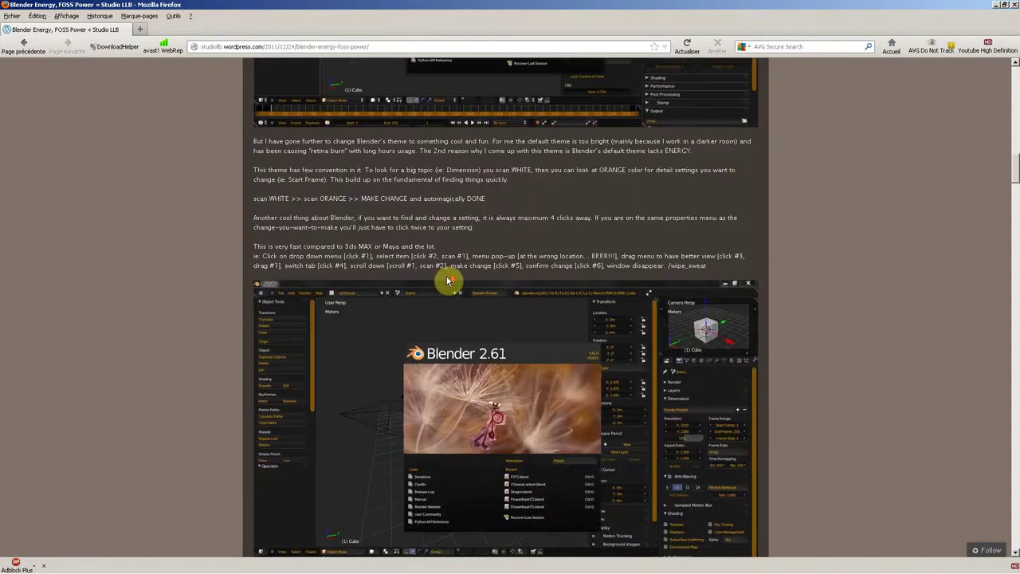
pyautogui.scroll(-7, 448, 279)
pyautogui.scroll(-7, 449, 280)
pyautogui.scroll(-6, 452, 285)
pyautogui.scroll(7, 454, 288)
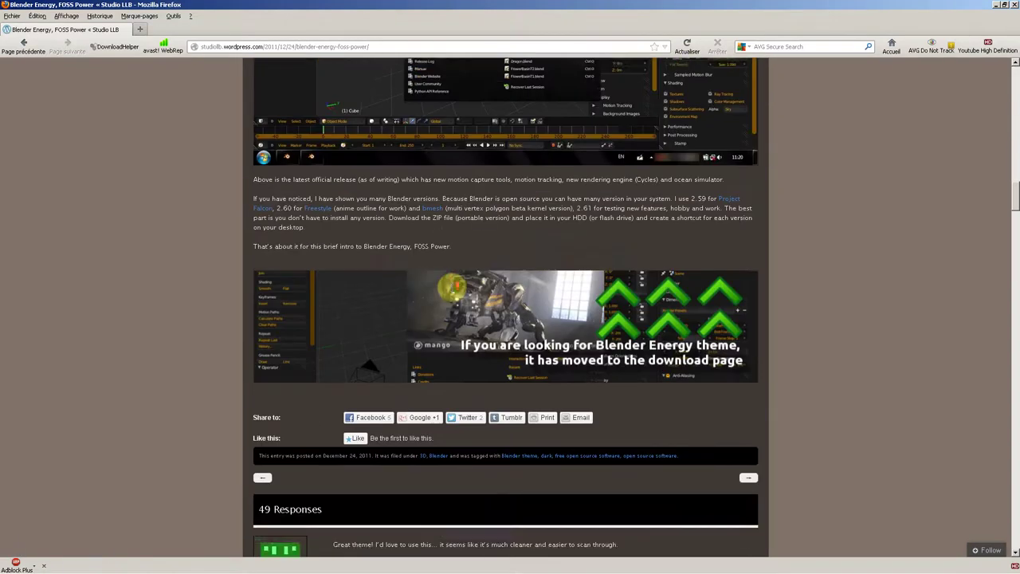
pyautogui.scroll(5, 489, 263)
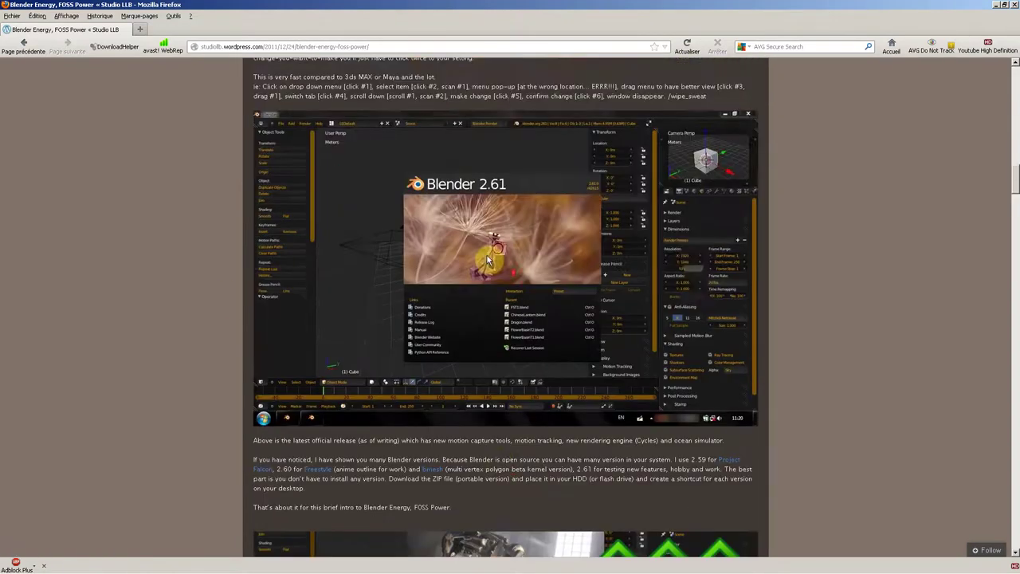
pyautogui.scroll(10, 488, 259)
pyautogui.scroll(6, 467, 287)
pyautogui.scroll(2, 462, 294)
pyautogui.scroll(6, 463, 296)
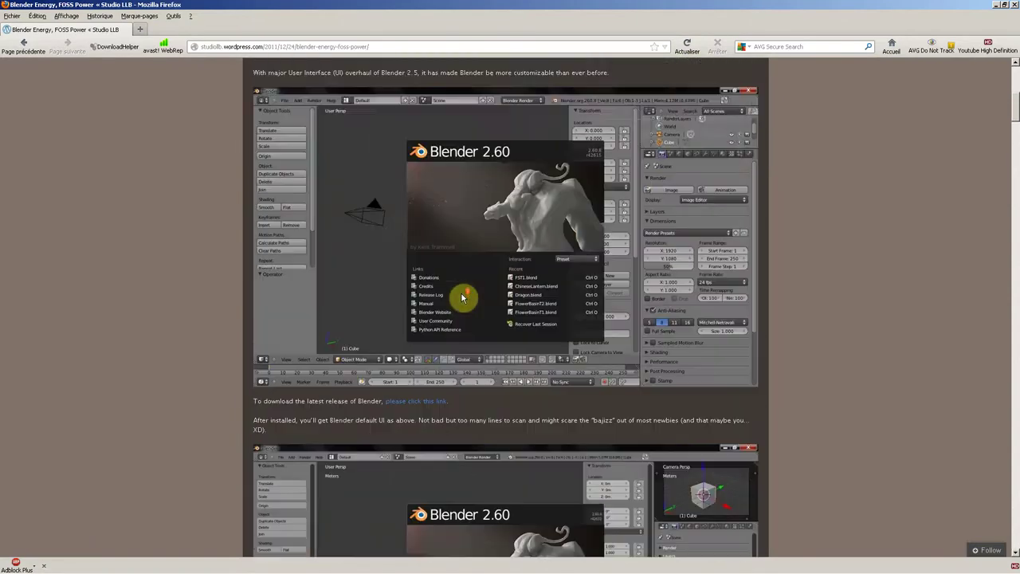
pyautogui.scroll(-1, 463, 297)
pyautogui.scroll(-4, 448, 279)
pyautogui.scroll(-6, 470, 273)
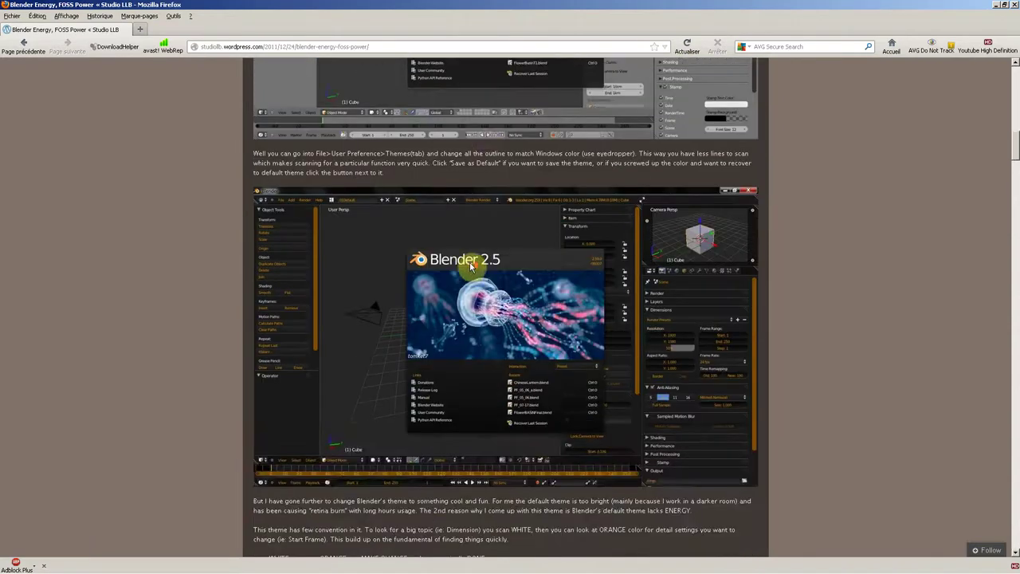
pyautogui.scroll(2, 482, 259)
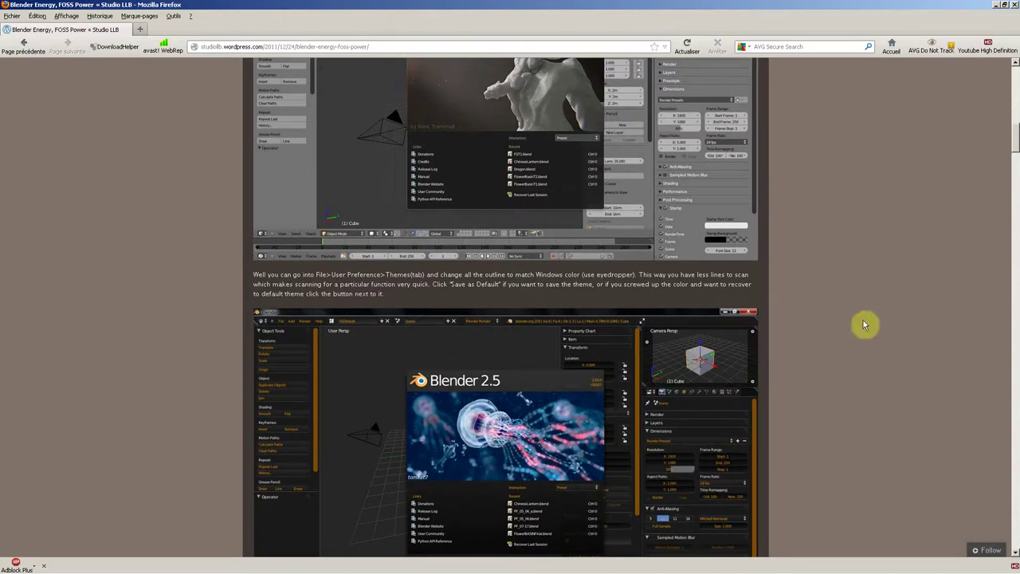
pyautogui.scroll(4, 730, 372)
pyautogui.scroll(-3, 716, 371)
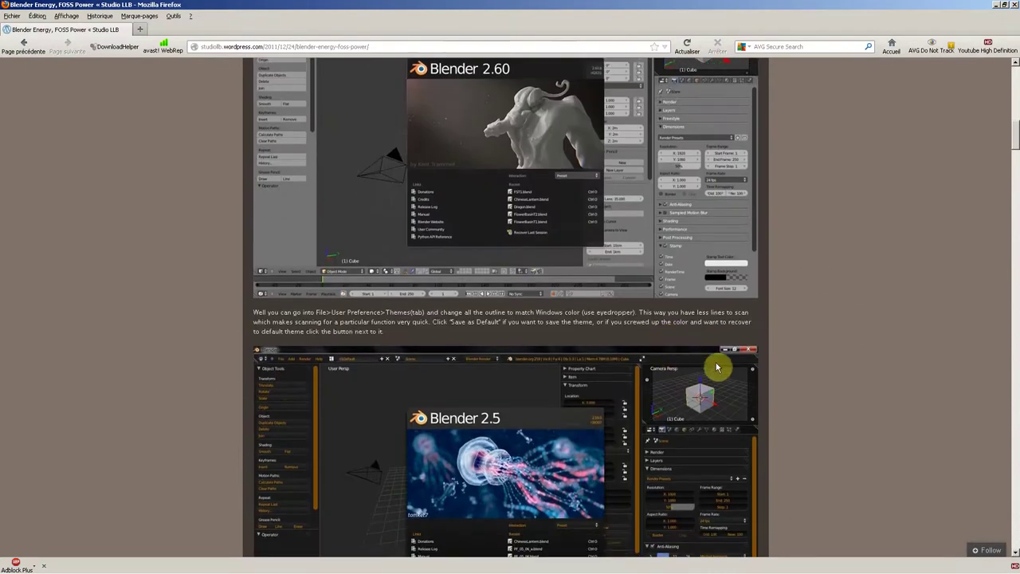
pyautogui.scroll(-1, 788, 438)
pyautogui.scroll(-3, 397, 358)
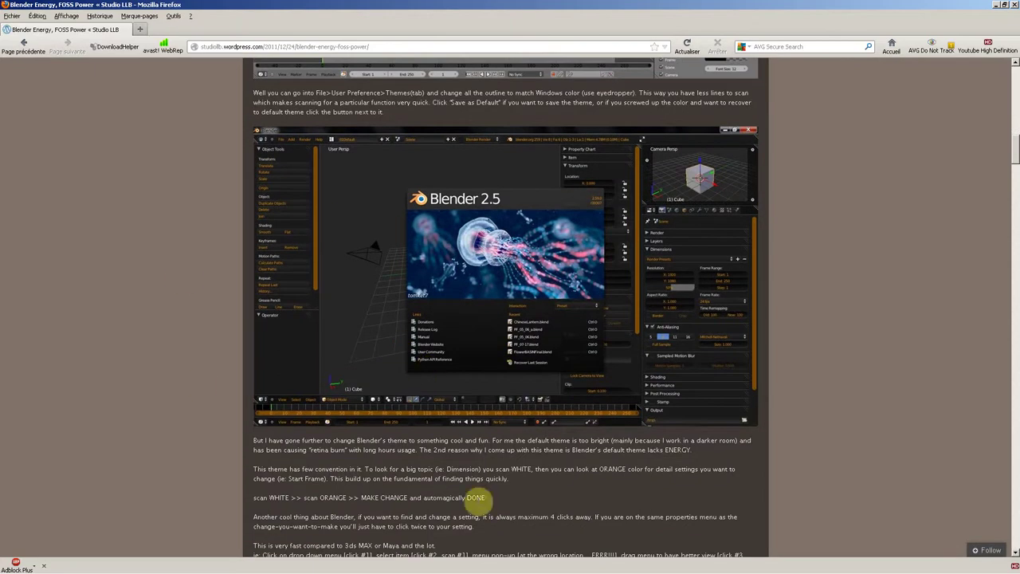
pyautogui.scroll(3, 510, 374)
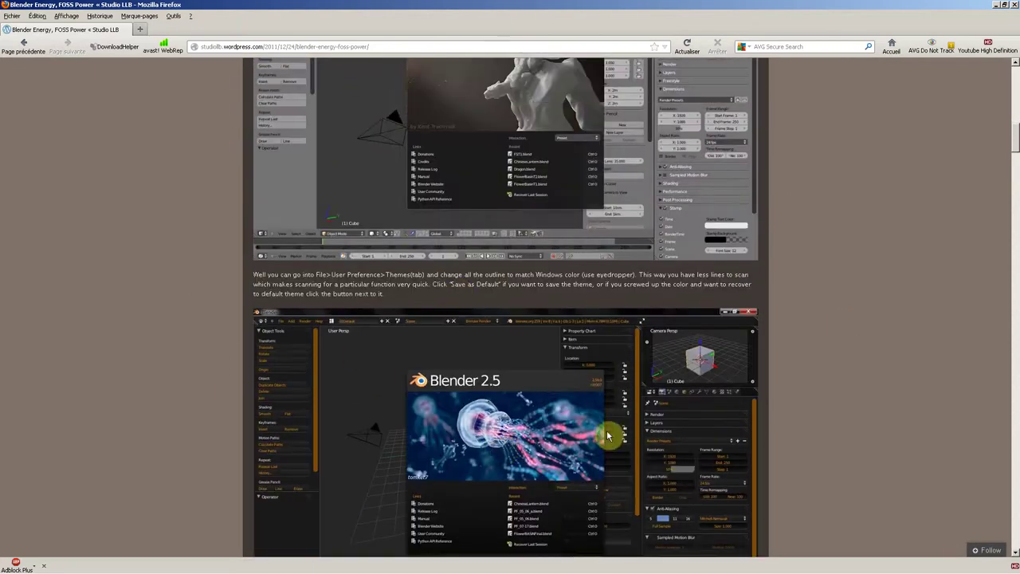
pyautogui.scroll(1, 466, 353)
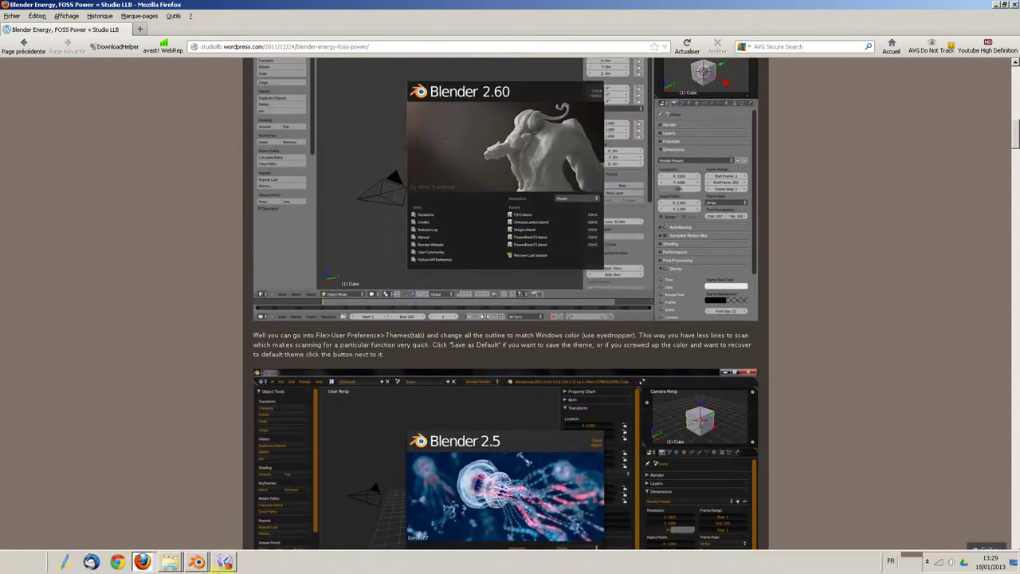
# Bring Blender forward and compare the User Interface, Bone Color Sets and 3D View theme colours.
pyautogui.click(194, 562)
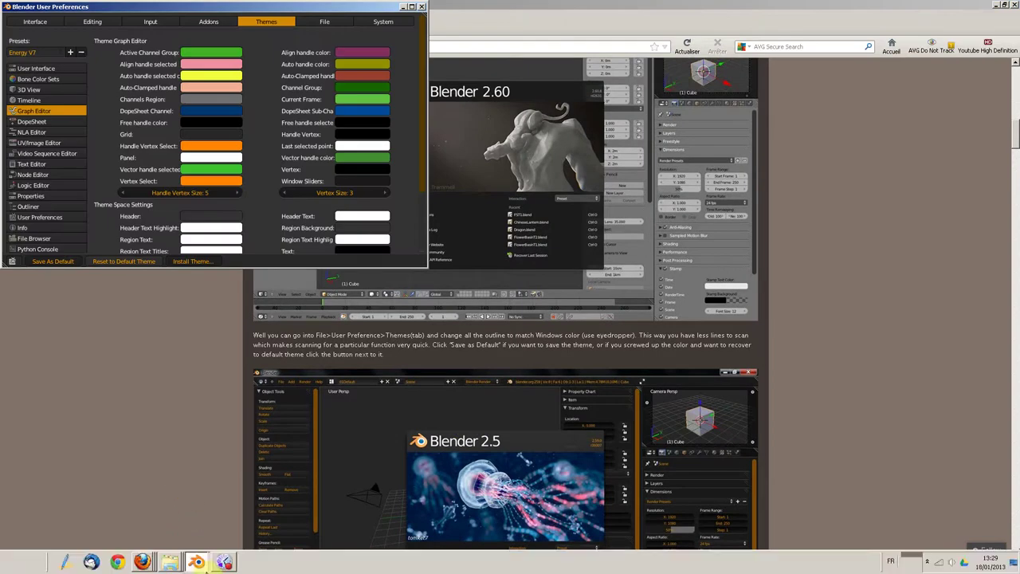
pyautogui.click(195, 561)
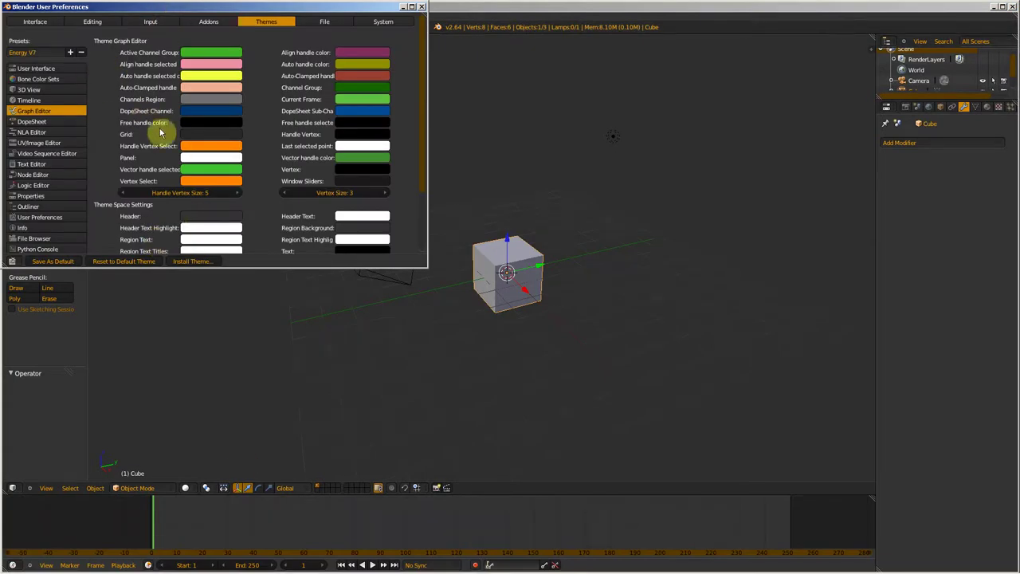
pyautogui.click(47, 69)
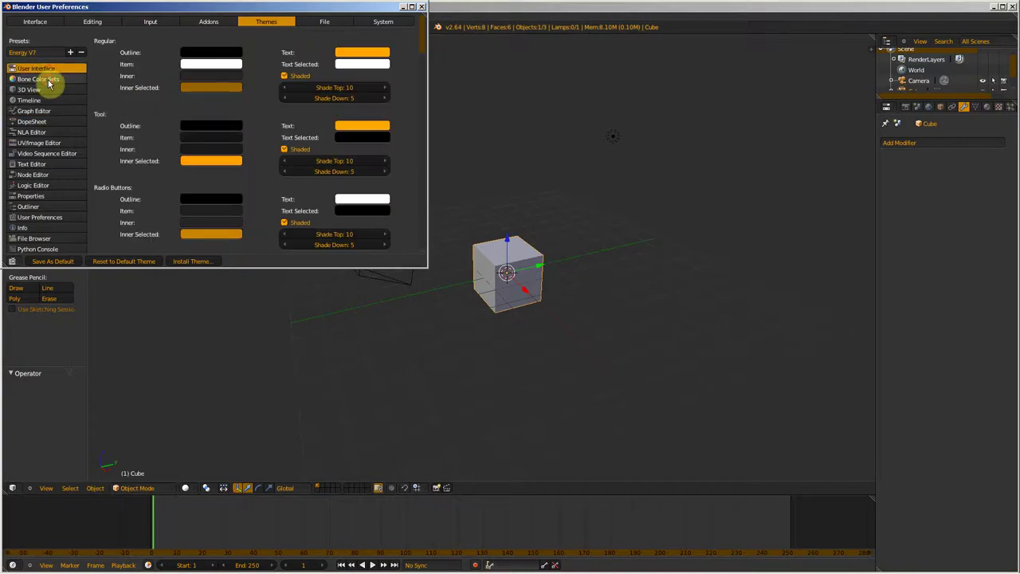
pyautogui.click(48, 80)
pyautogui.click(47, 89)
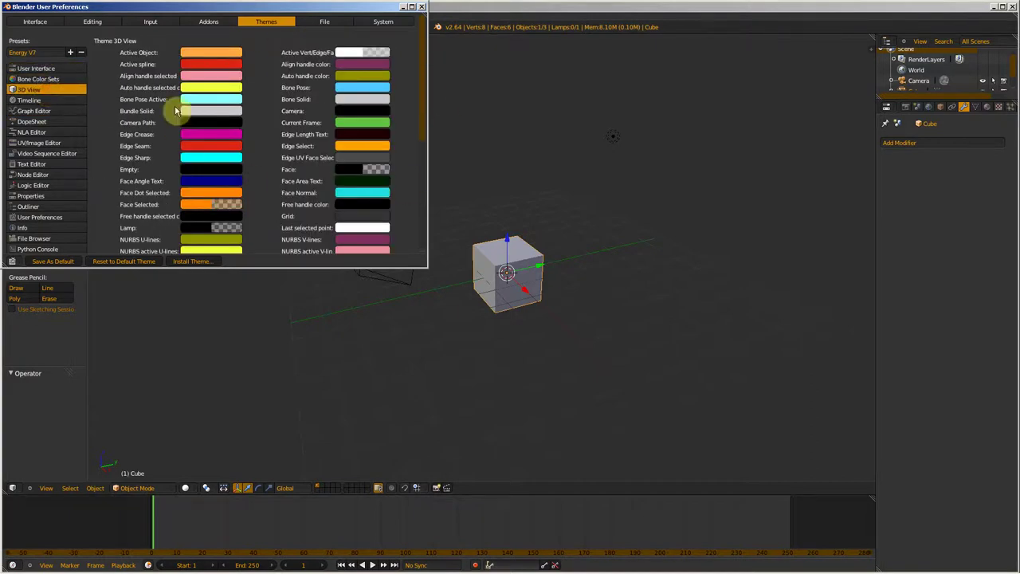
pyautogui.click(30, 69)
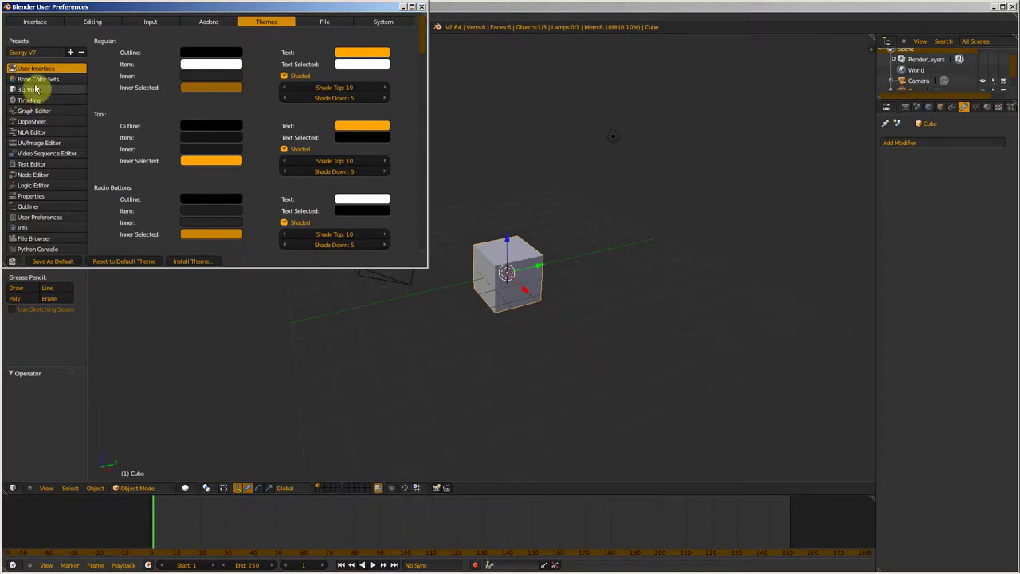
pyautogui.click(35, 89)
pyautogui.click(49, 80)
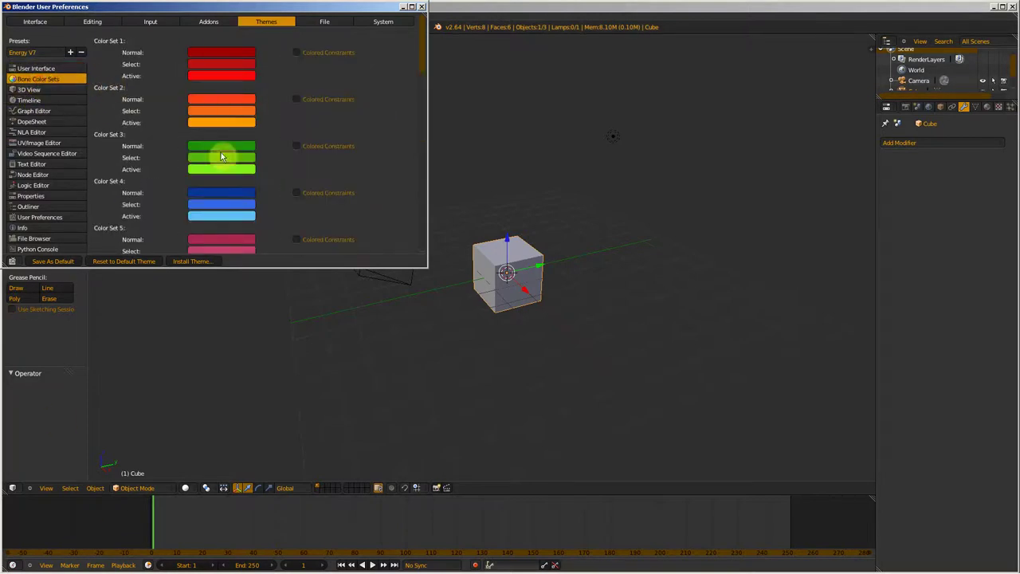
pyautogui.click(35, 91)
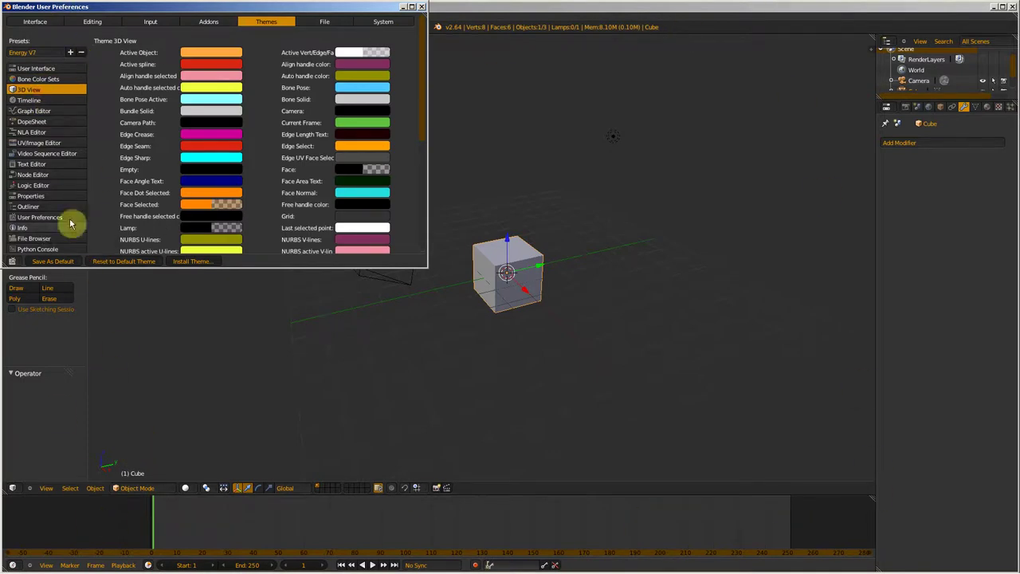
# Browse the Timeline, DopeSheet, Movie Clip Editor, Python Console and Outliner themes, ending on 3D View.
pyautogui.click(30, 100)
pyautogui.click(40, 121)
pyautogui.scroll(-2, 50, 200)
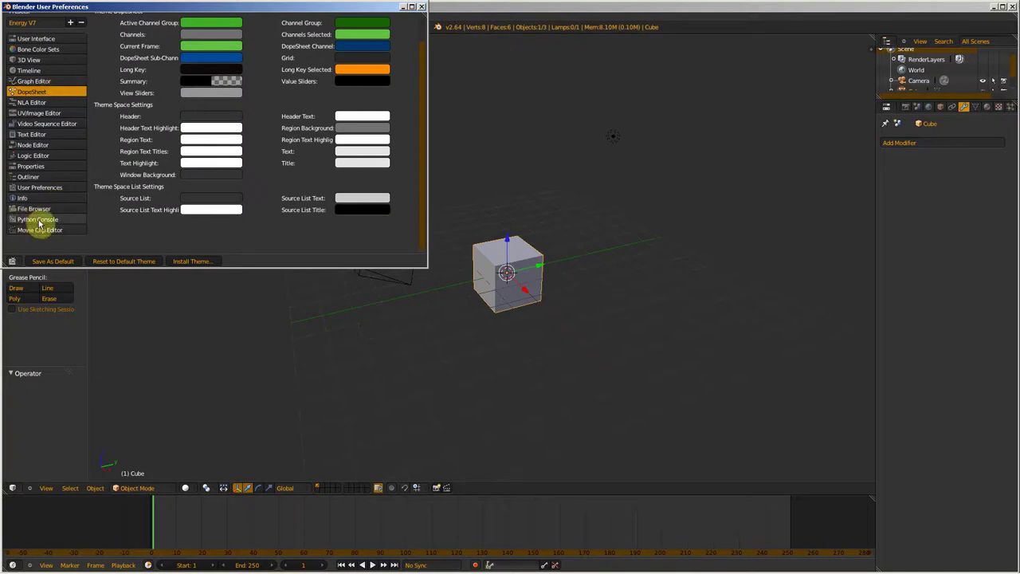
pyautogui.click(38, 230)
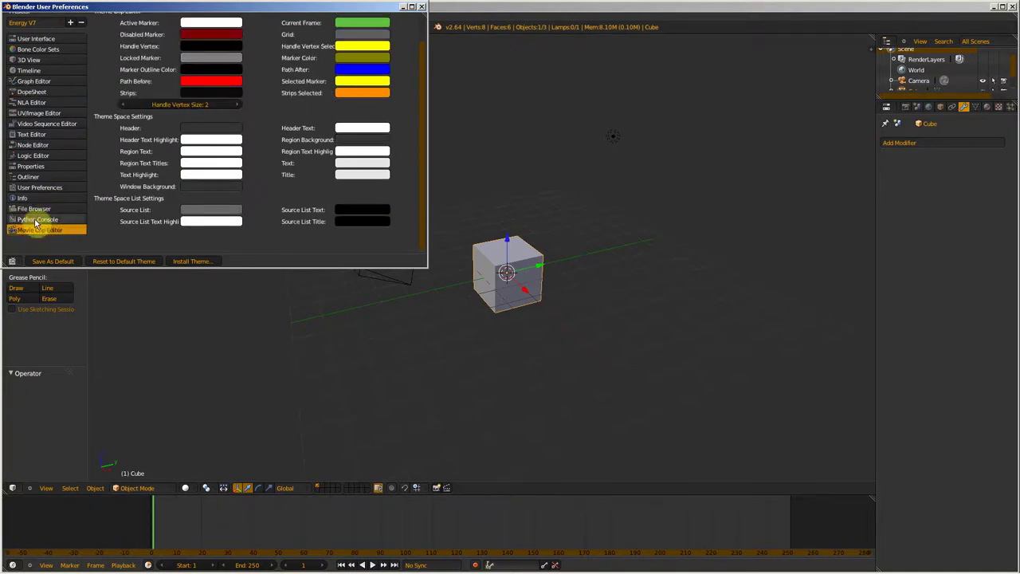
pyautogui.click(37, 219)
pyautogui.click(40, 231)
pyautogui.click(38, 220)
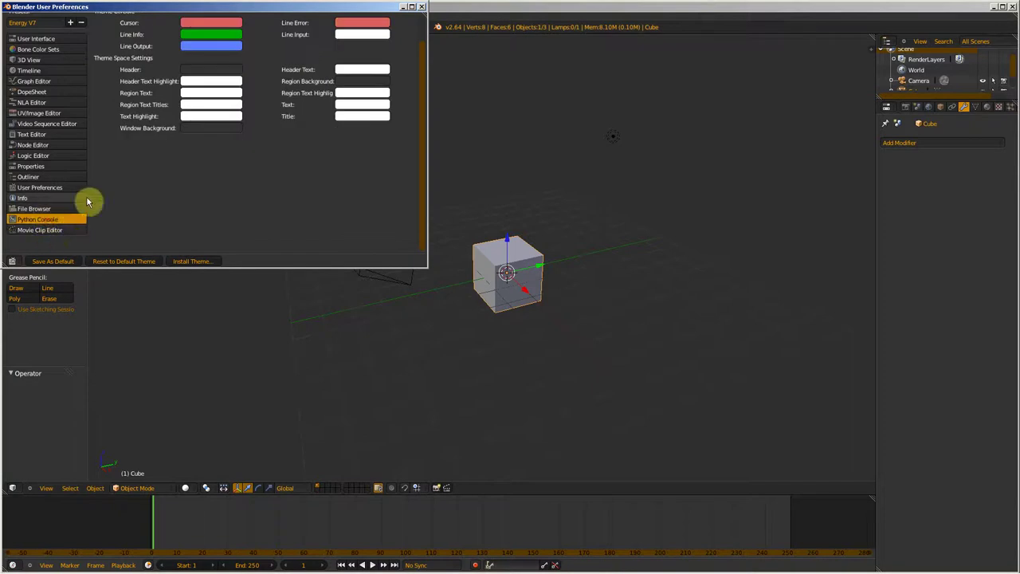
pyautogui.click(50, 177)
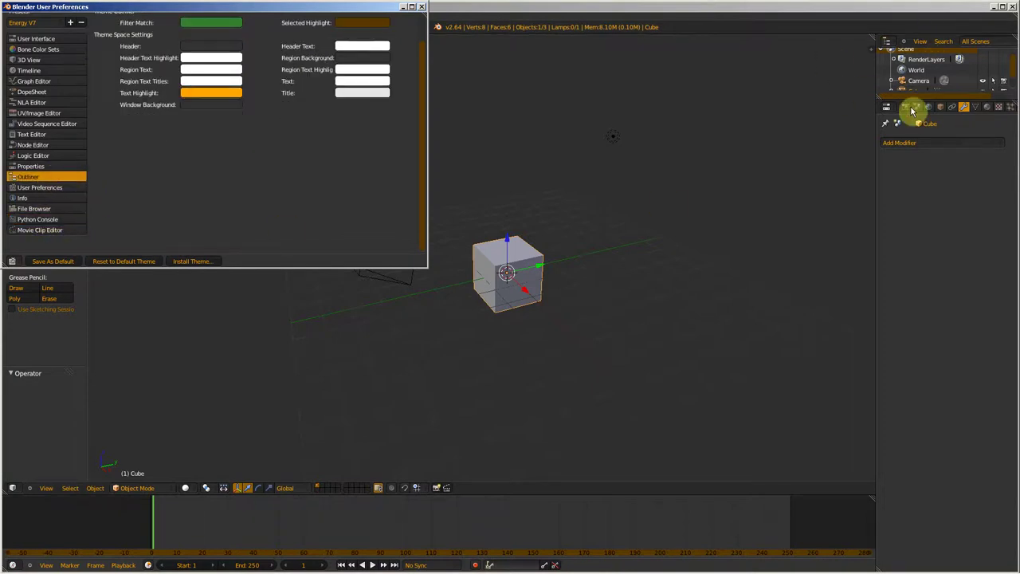
pyautogui.click(41, 61)
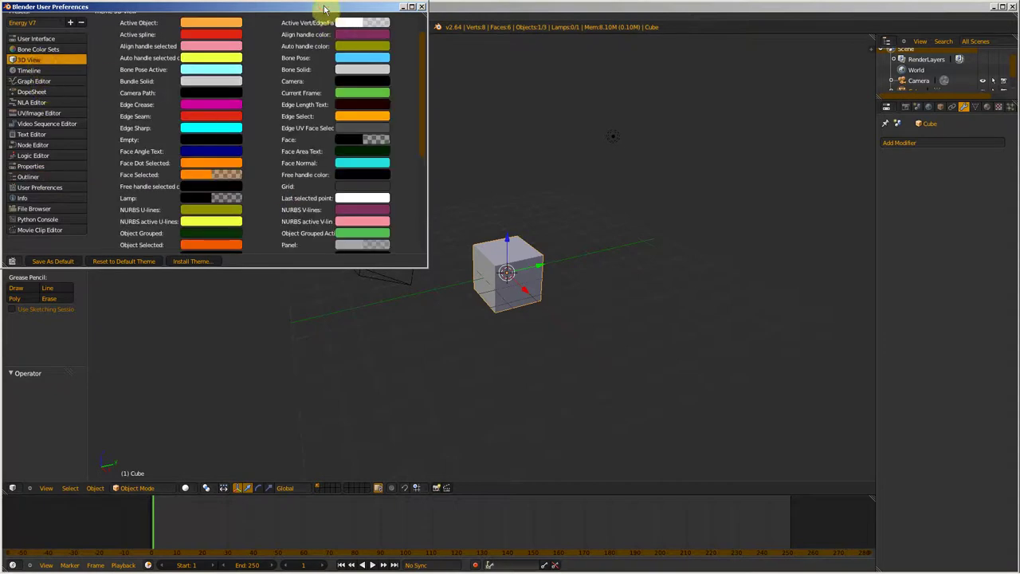
# Lower the preferences window and set the 3D View Object Selected colour to blue.
pyautogui.moveTo(324, 9); pyautogui.dragTo(329, 115)
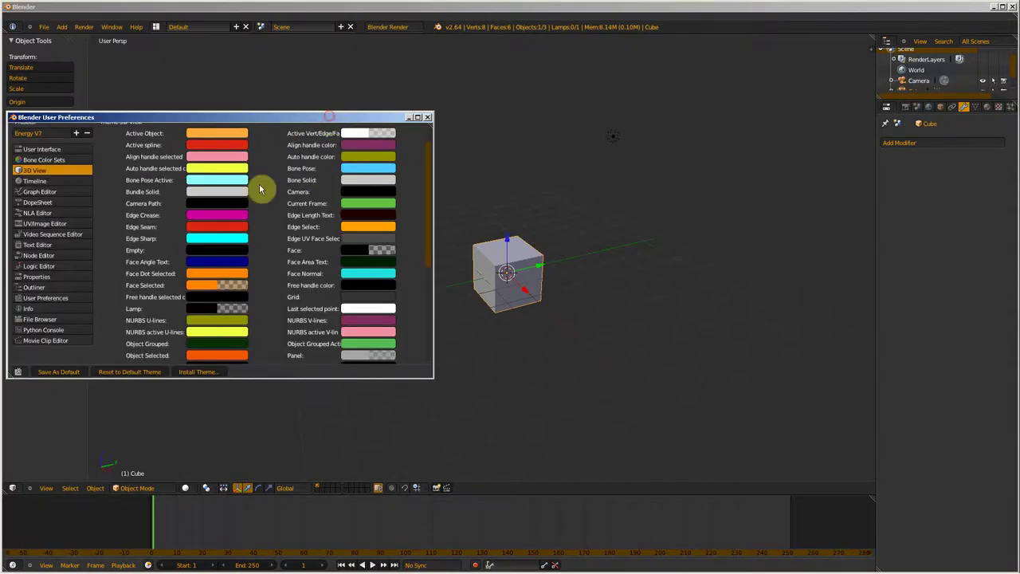
pyautogui.scroll(-1, 208, 303)
pyautogui.scroll(-1, 220, 299)
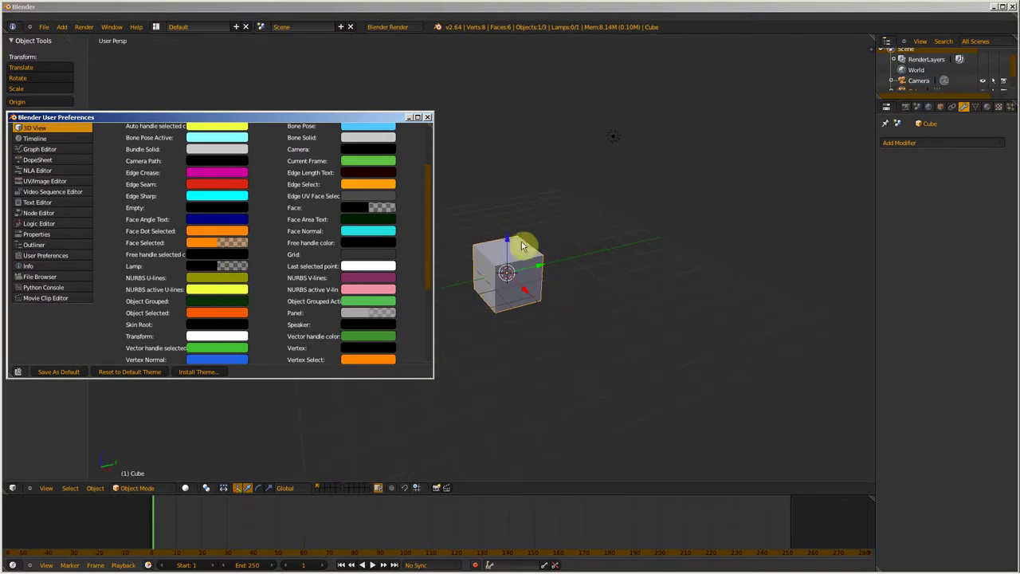
pyautogui.click(222, 316)
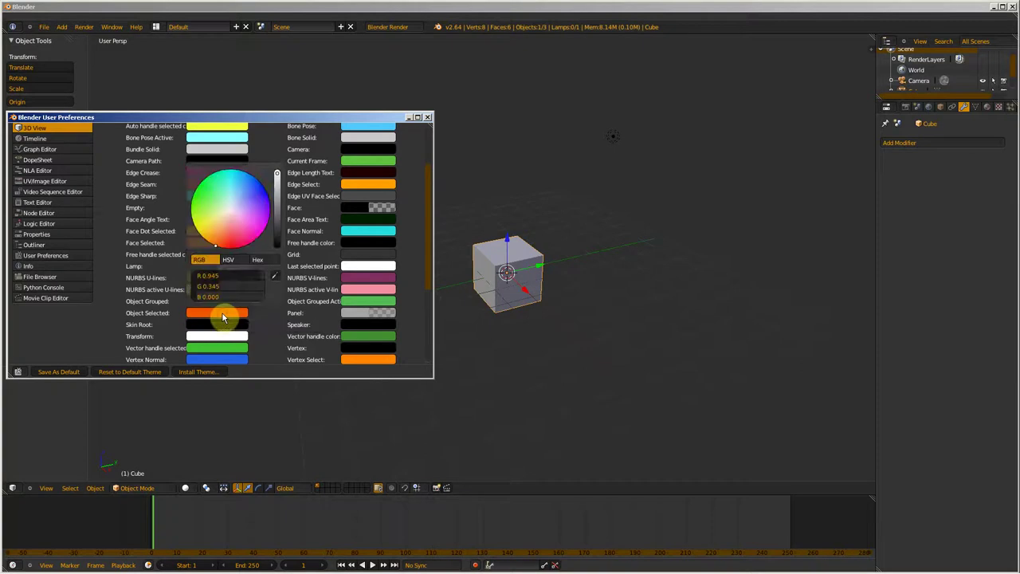
pyautogui.click(227, 310)
pyautogui.click(229, 310)
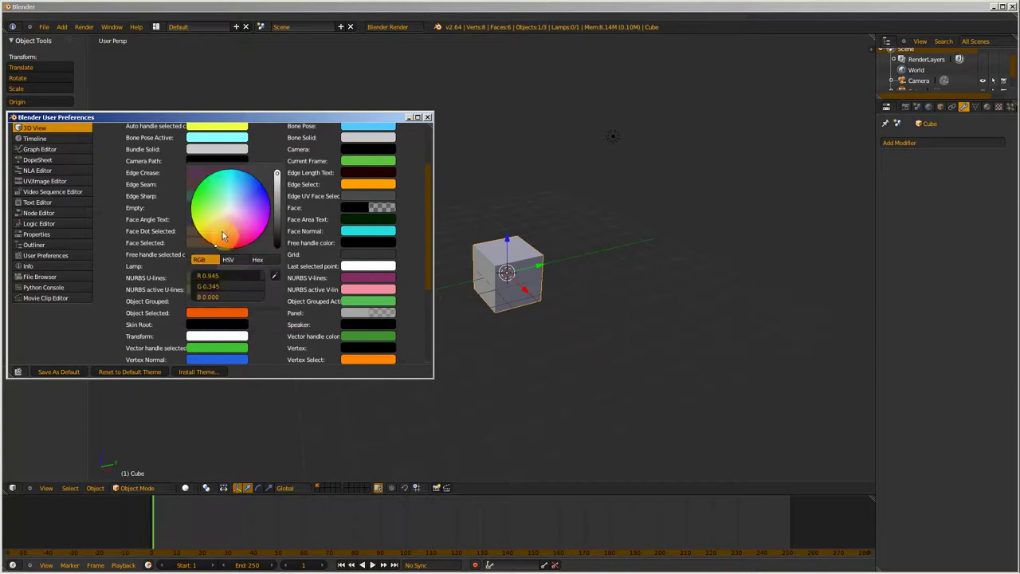
pyautogui.moveTo(233, 245)
pyautogui.mouseDown()
pyautogui.moveTo(252, 246)
pyautogui.moveTo(216, 249)
pyautogui.mouseUp()
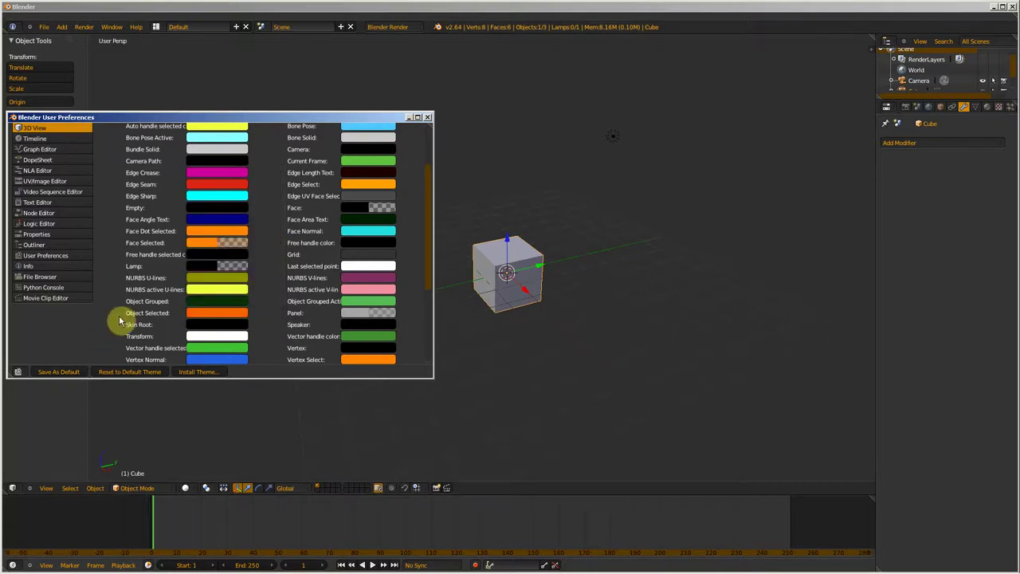
pyautogui.scroll(-2, 215, 311)
pyautogui.click(215, 248)
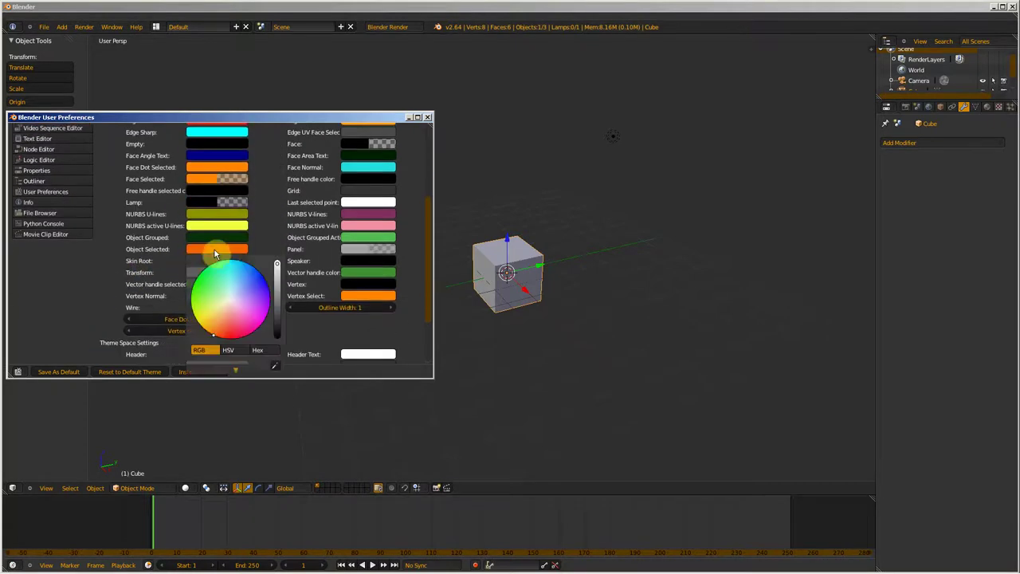
pyautogui.moveTo(231, 295); pyautogui.dragTo(280, 273)
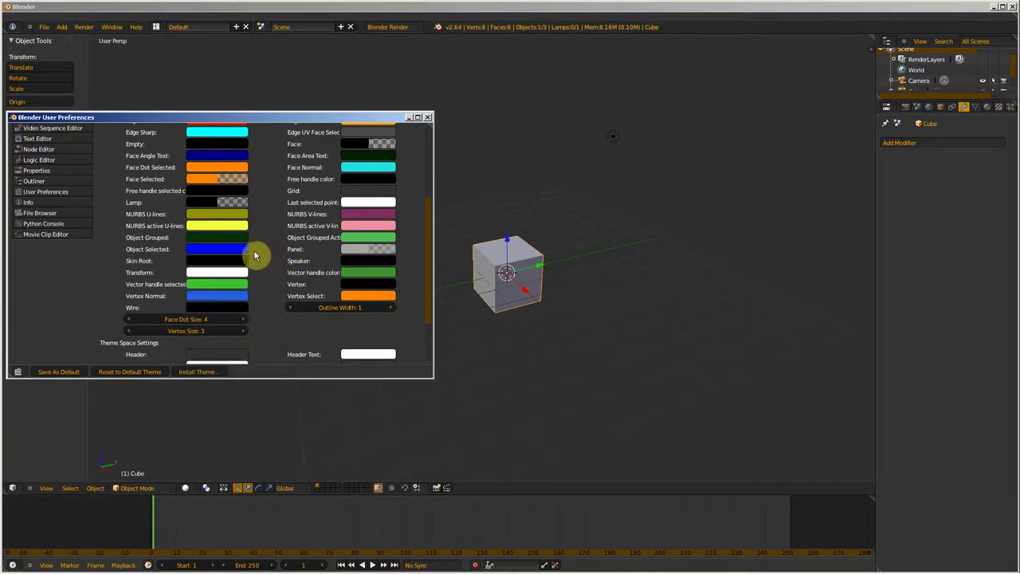
pyautogui.scroll(1, 251, 249)
pyautogui.scroll(1, 250, 259)
pyautogui.scroll(1, 247, 269)
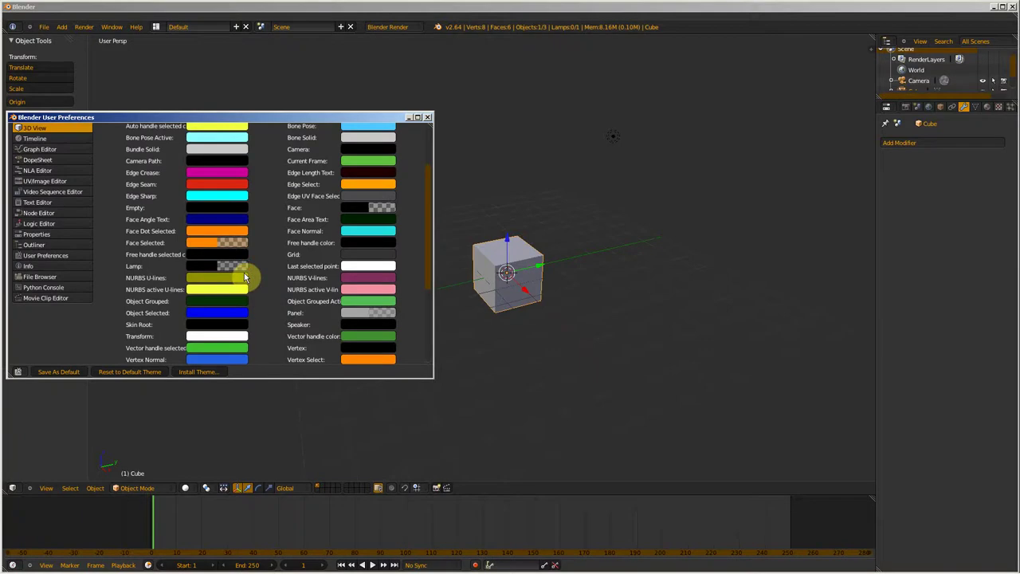
pyautogui.scroll(3, 244, 272)
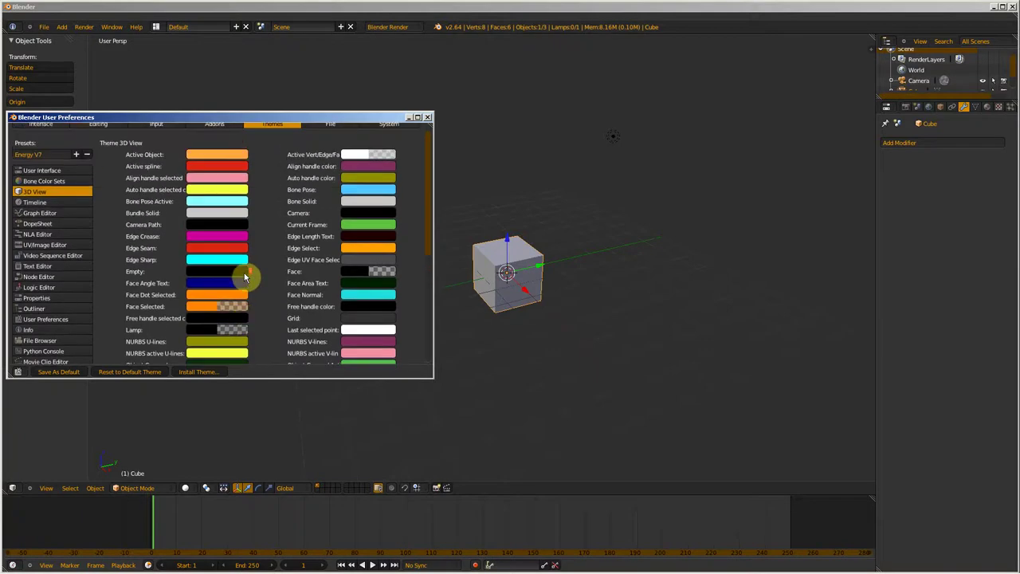
# Set the 3D View Active Object colour to a blue-purple so the cube outlines blue.
pyautogui.click(220, 156)
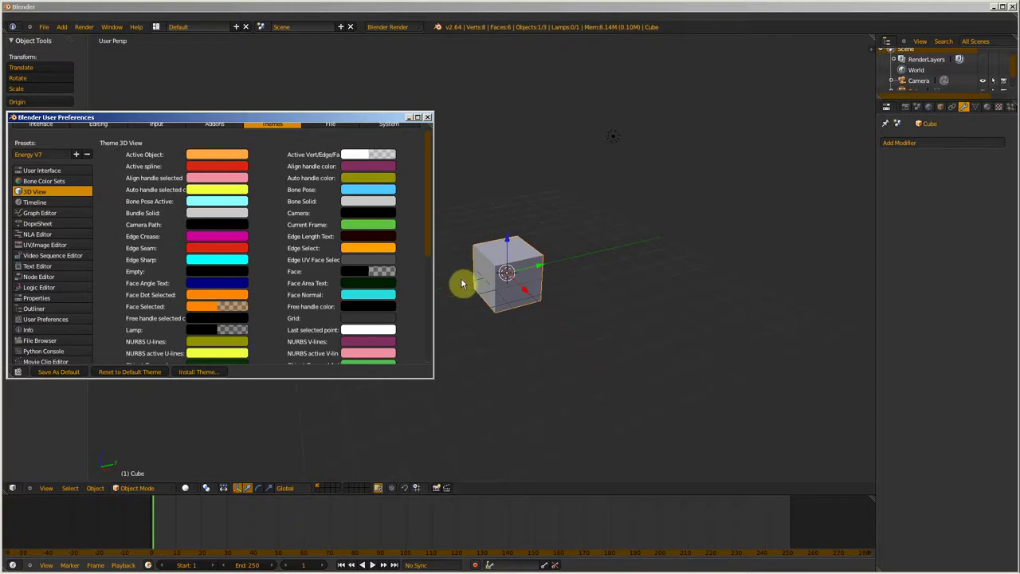
pyautogui.click(223, 154)
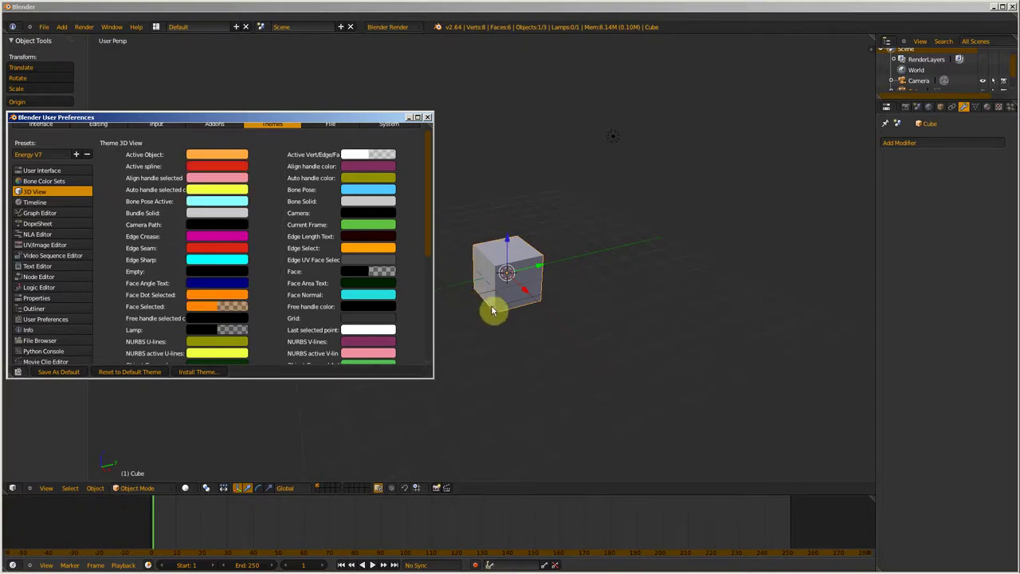
pyautogui.click(239, 154)
pyautogui.moveTo(244, 167)
pyautogui.mouseDown()
pyautogui.moveTo(276, 184)
pyautogui.moveTo(184, 199)
pyautogui.moveTo(255, 159)
pyautogui.moveTo(205, 255)
pyautogui.moveTo(255, 155)
pyautogui.moveTo(269, 154)
pyautogui.mouseUp()
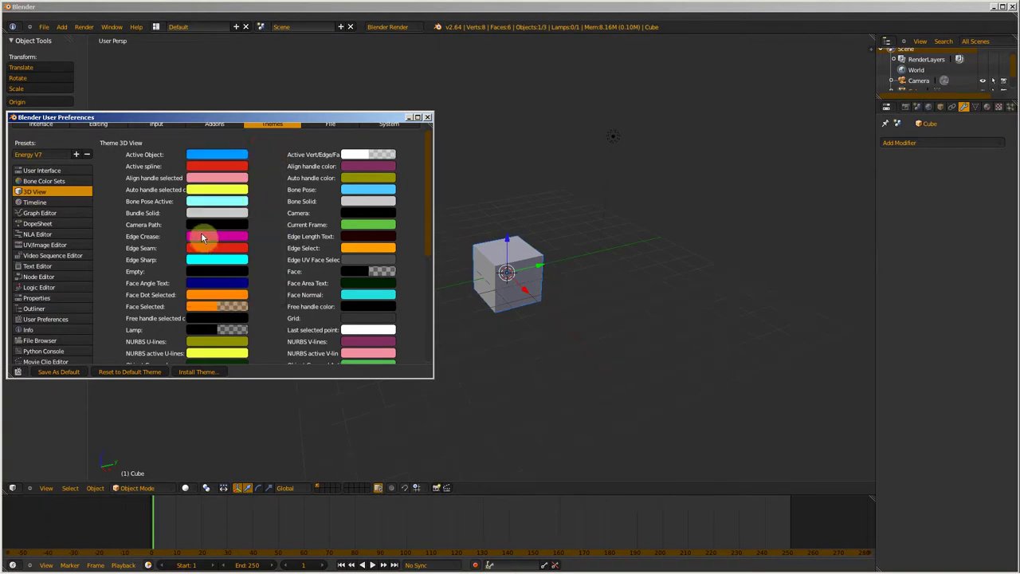
# Find the Header colour under Theme Space Settings and raise its brightness to full.
pyautogui.scroll(-2, 271, 225)
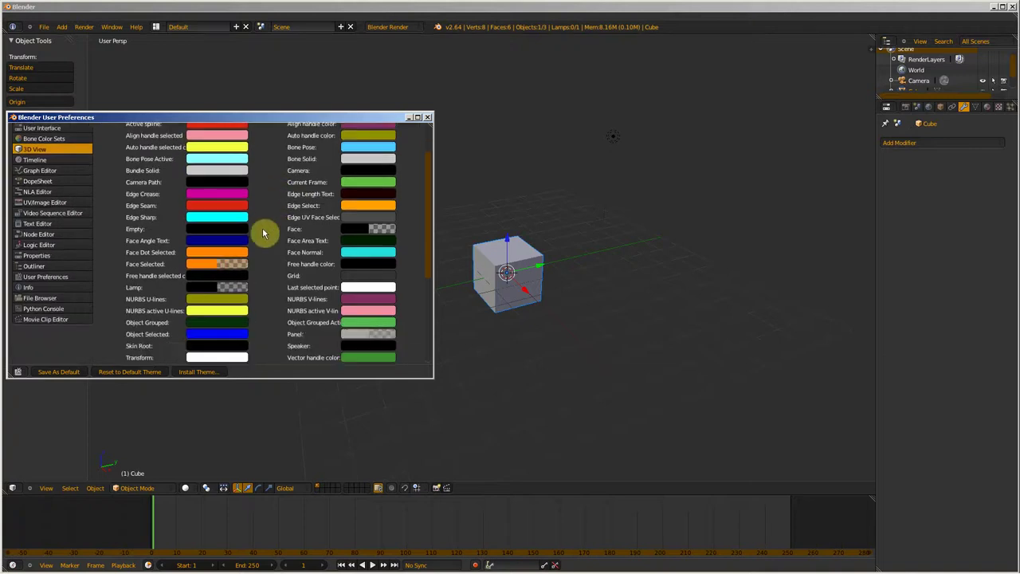
pyautogui.scroll(-2, 263, 227)
pyautogui.scroll(-1, 211, 198)
pyautogui.scroll(3, 211, 239)
pyautogui.scroll(5, 216, 160)
pyautogui.scroll(-5, 215, 184)
pyautogui.scroll(-4, 220, 216)
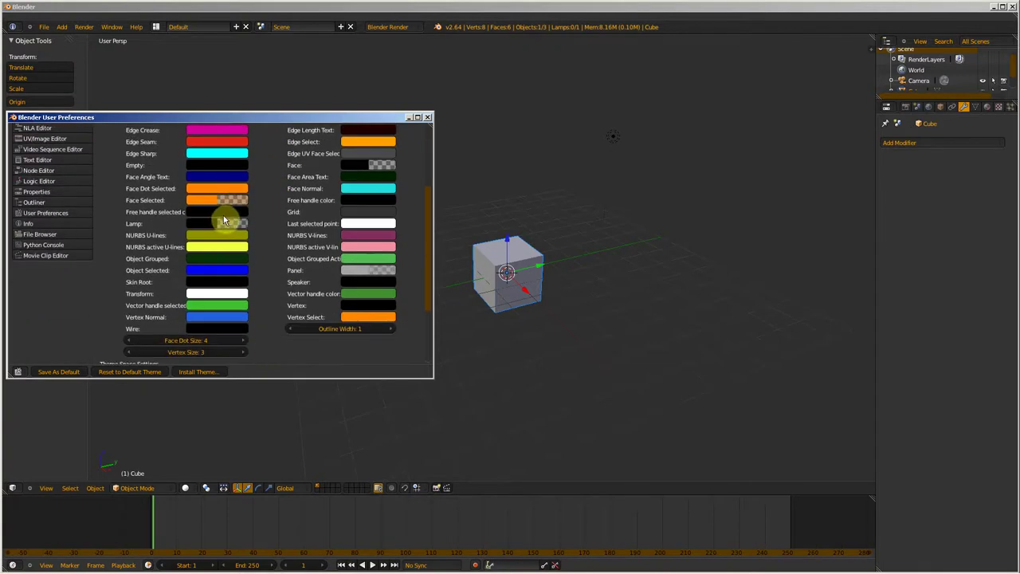
pyautogui.scroll(-2, 227, 225)
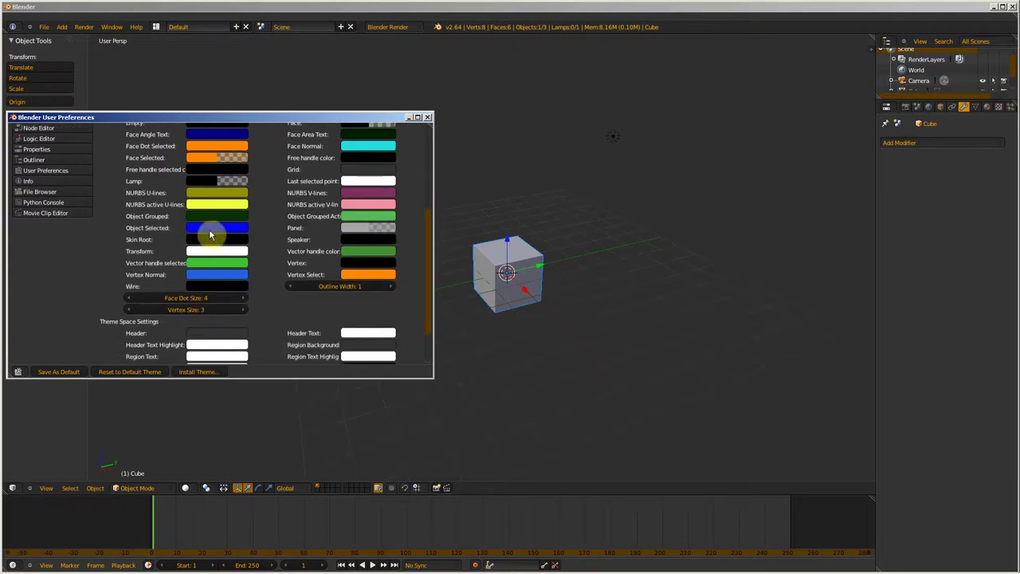
pyautogui.scroll(-2, 214, 255)
pyautogui.scroll(3, 247, 301)
pyautogui.scroll(3, 255, 315)
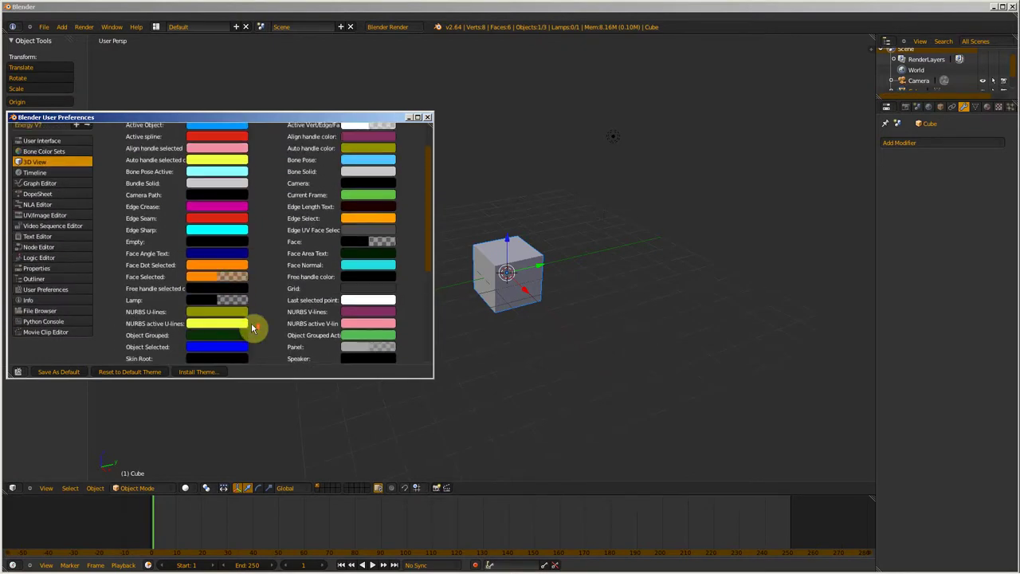
pyautogui.scroll(3, 252, 322)
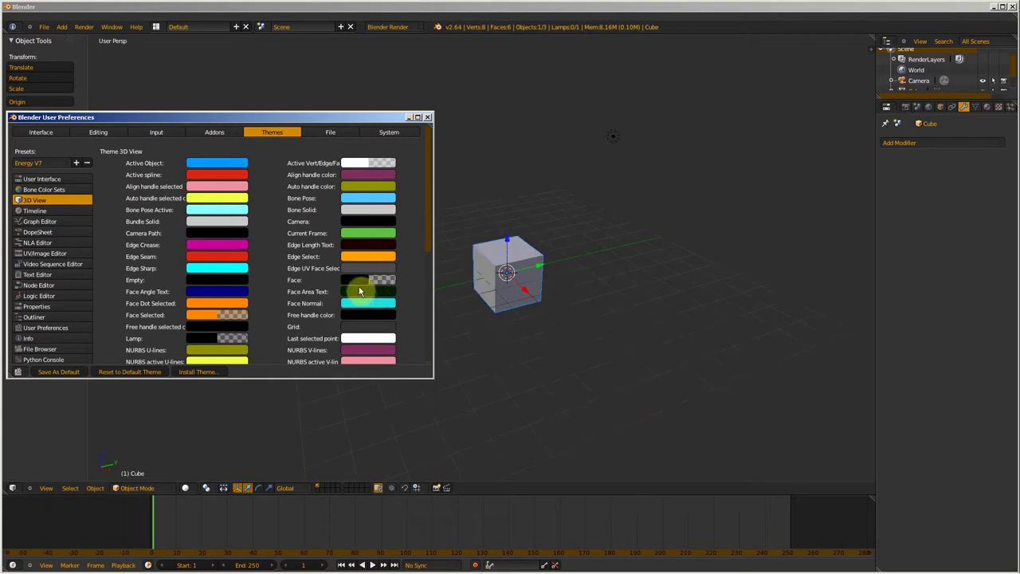
pyautogui.scroll(-2, 332, 278)
pyautogui.scroll(-4, 303, 266)
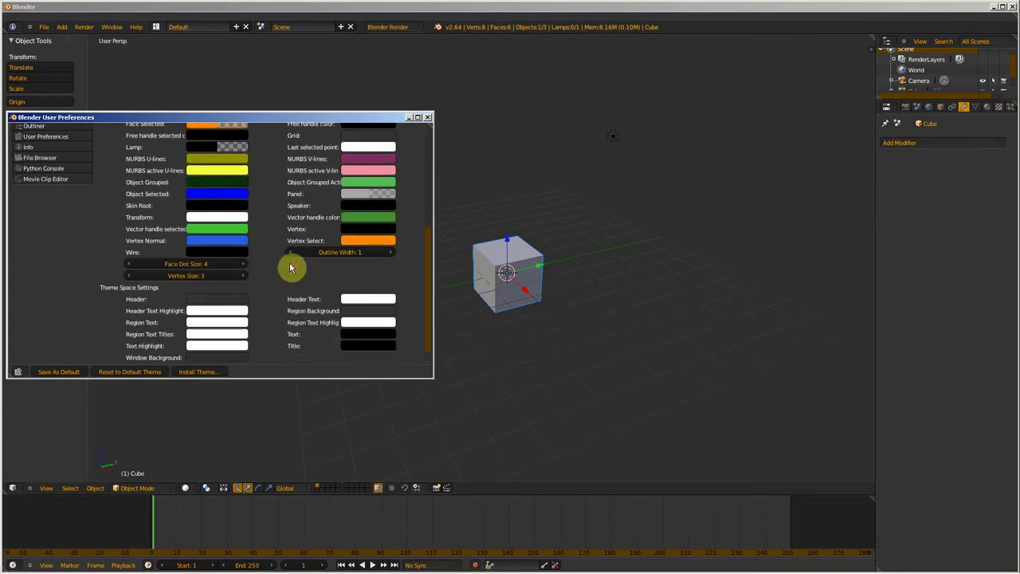
pyautogui.scroll(-1, 291, 267)
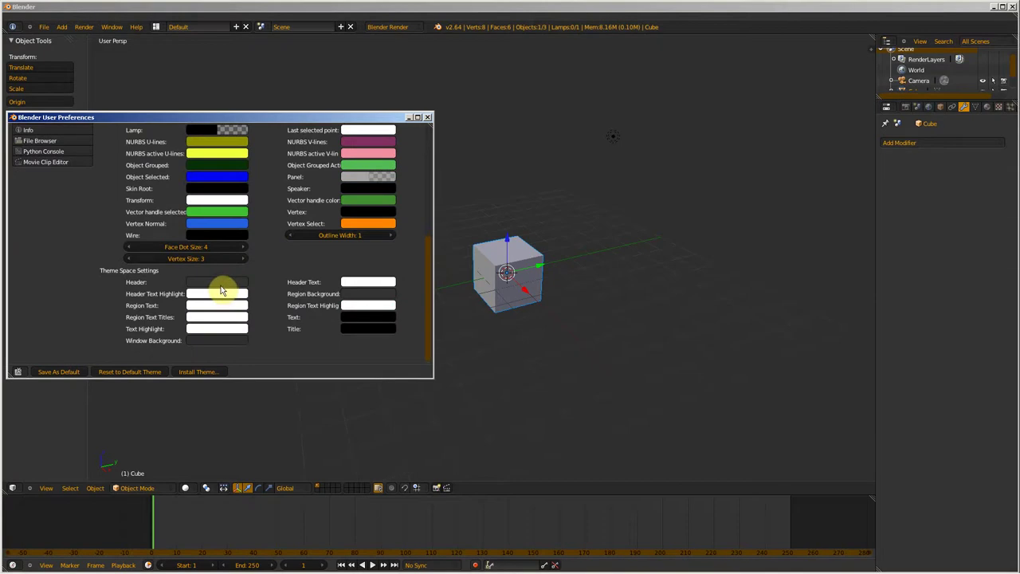
pyautogui.click(222, 284)
pyautogui.moveTo(278, 198); pyautogui.dragTo(281, 165)
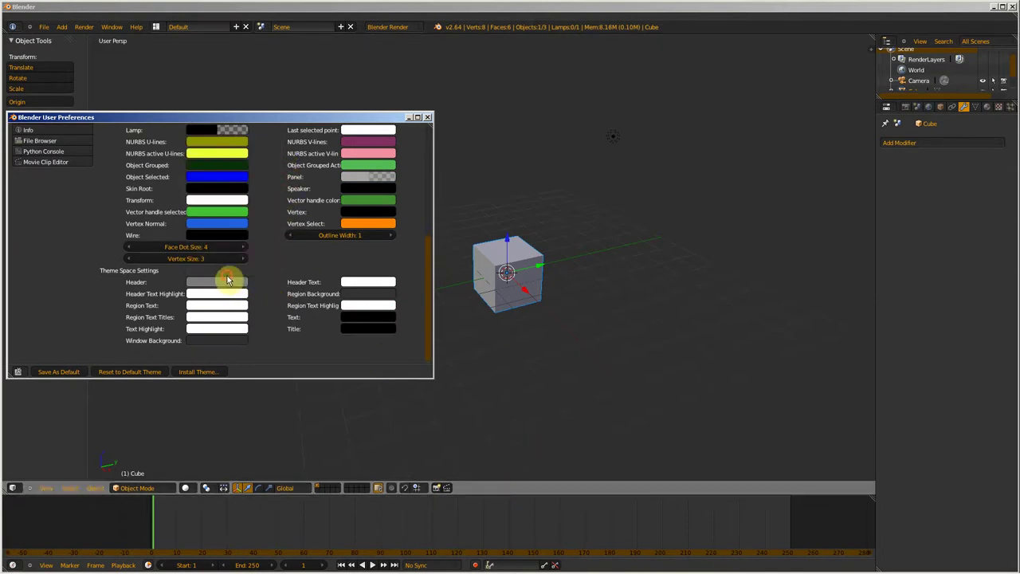
pyautogui.click(227, 280)
pyautogui.moveTo(279, 187)
pyautogui.mouseDown()
pyautogui.moveTo(292, 82)
pyautogui.moveTo(284, 112)
pyautogui.mouseUp()
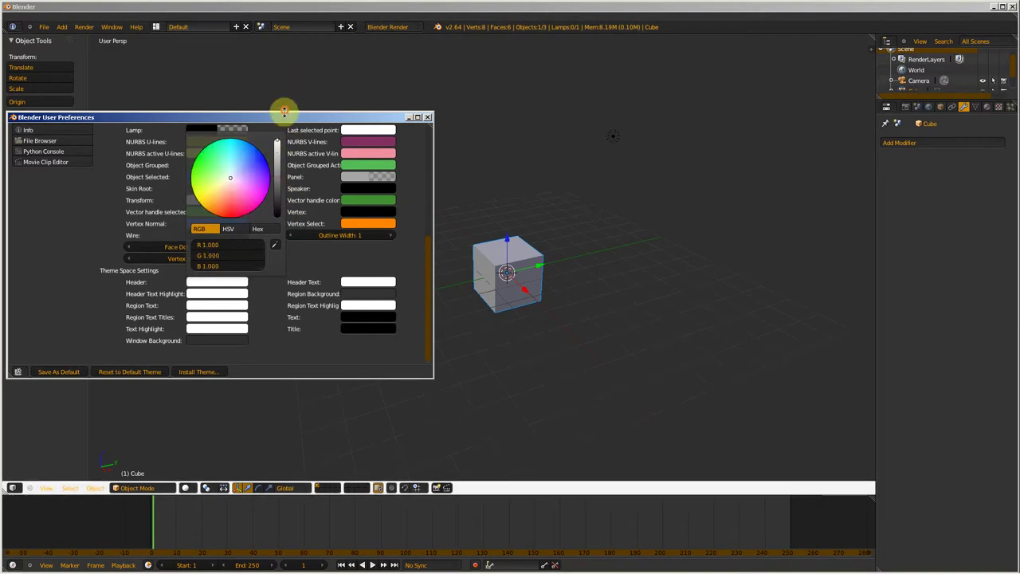
# Tint the Header colour purple, then bring up the Window Background colour picker.
pyautogui.click(209, 283)
pyautogui.moveTo(235, 191)
pyautogui.mouseDown()
pyautogui.moveTo(292, 170)
pyautogui.moveTo(282, 228)
pyautogui.moveTo(194, 210)
pyautogui.moveTo(234, 130)
pyautogui.moveTo(228, 200)
pyautogui.moveTo(209, 200)
pyautogui.moveTo(243, 197)
pyautogui.moveTo(258, 178)
pyautogui.mouseUp()
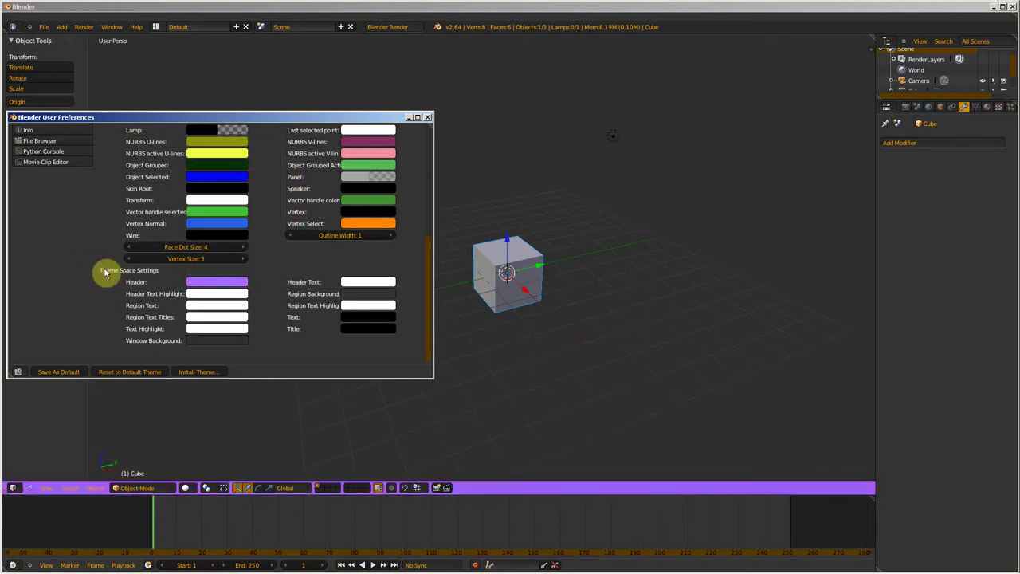
pyautogui.click(213, 346)
pyautogui.click(231, 343)
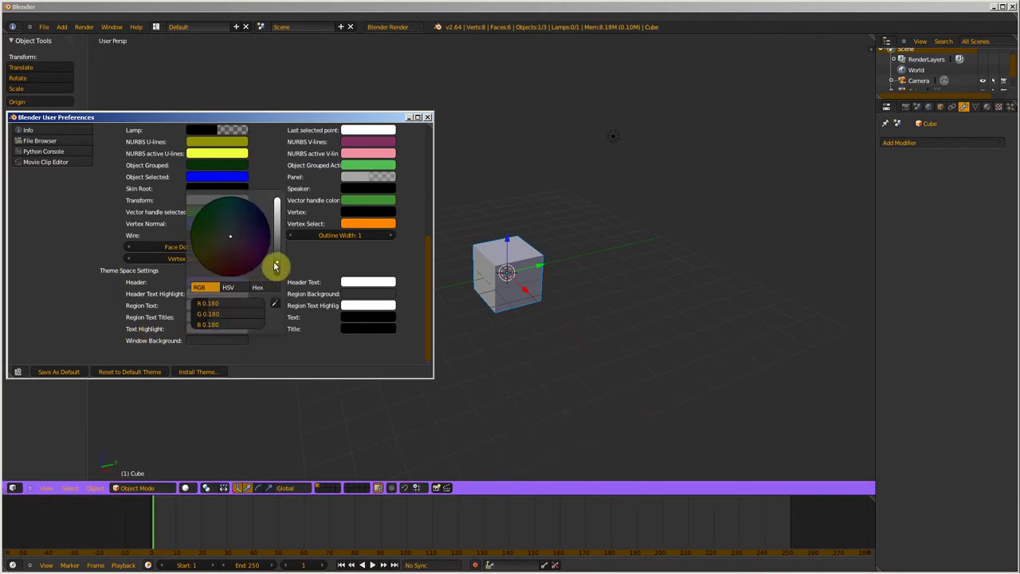
pyautogui.moveTo(277, 257)
pyautogui.mouseDown()
pyautogui.moveTo(291, 128)
pyautogui.moveTo(274, 262)
pyautogui.moveTo(183, 209)
pyautogui.moveTo(280, 174)
pyautogui.moveTo(251, 285)
pyautogui.moveTo(191, 280)
pyautogui.moveTo(274, 223)
pyautogui.moveTo(250, 255)
pyautogui.moveTo(266, 276)
pyautogui.moveTo(285, 221)
pyautogui.moveTo(227, 235)
pyautogui.moveTo(283, 263)
pyautogui.moveTo(262, 222)
pyautogui.moveTo(239, 257)
pyautogui.moveTo(252, 241)
pyautogui.moveTo(215, 216)
pyautogui.moveTo(205, 250)
pyautogui.moveTo(236, 271)
pyautogui.moveTo(232, 236)
pyautogui.mouseUp()
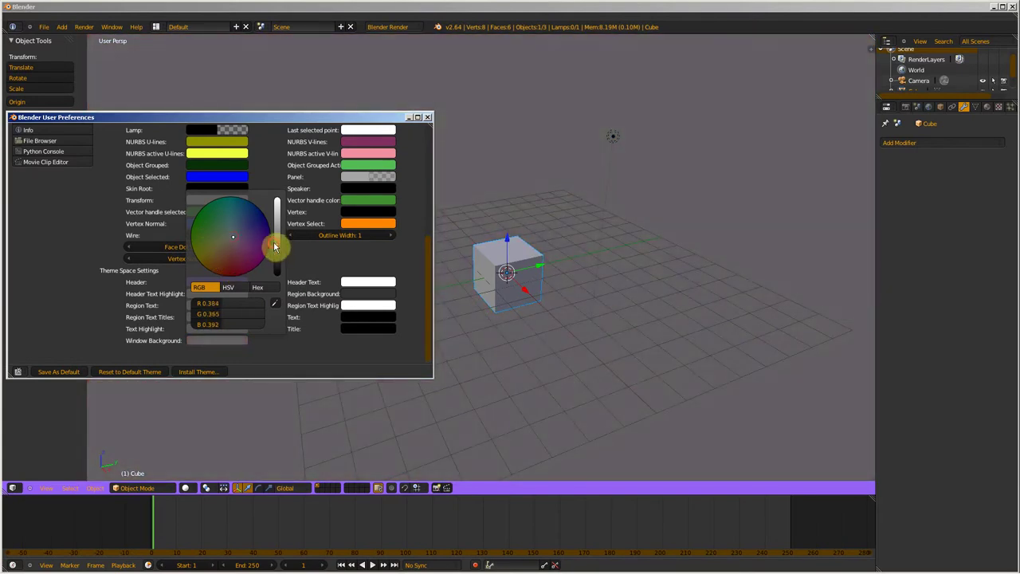
pyautogui.moveTo(280, 236); pyautogui.dragTo(285, 264)
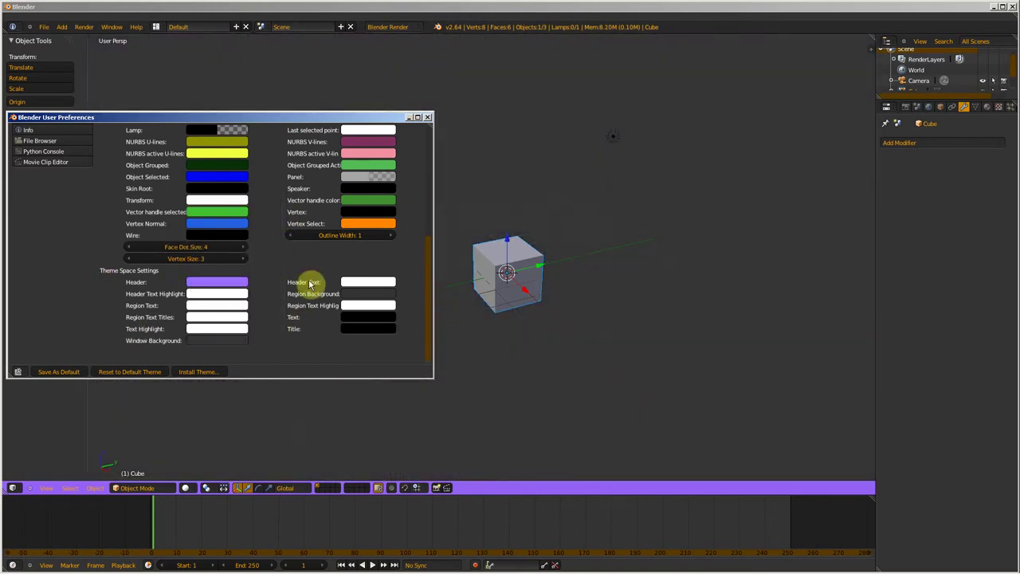
pyautogui.scroll(5, 308, 285)
pyautogui.scroll(5, 319, 337)
pyautogui.scroll(-3, 48, 279)
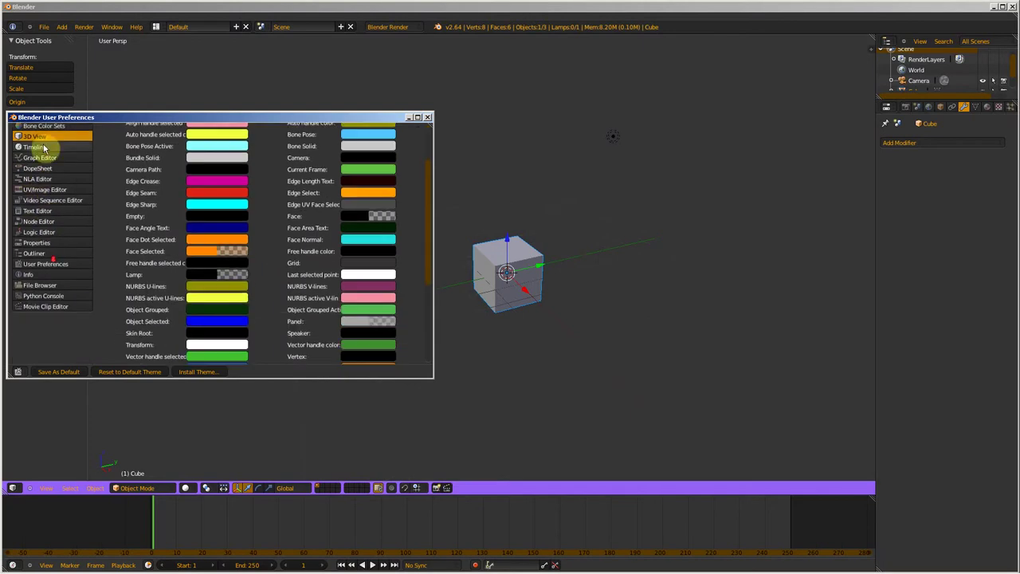
pyautogui.scroll(-2, 48, 281)
pyautogui.scroll(5, 121, 301)
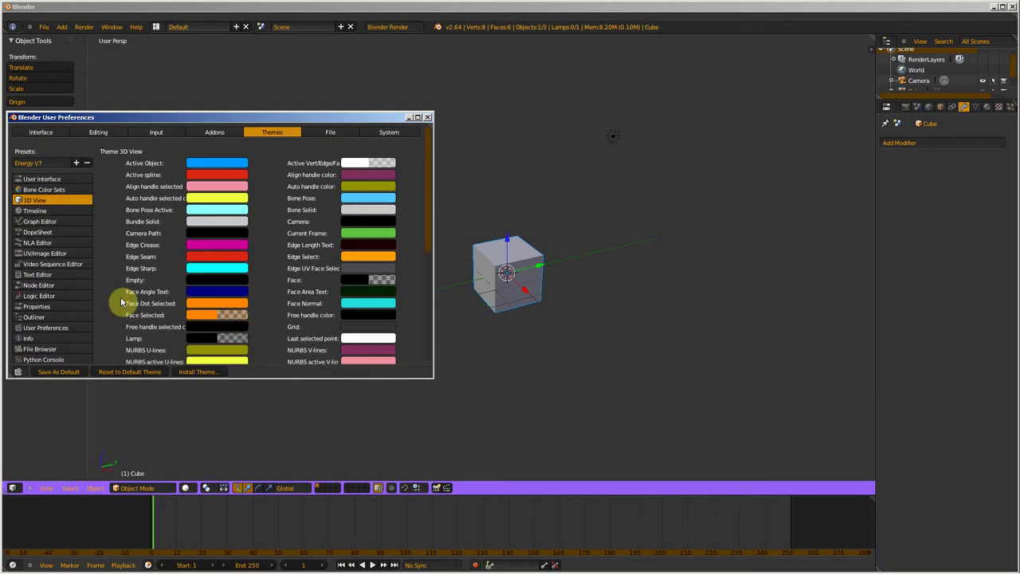